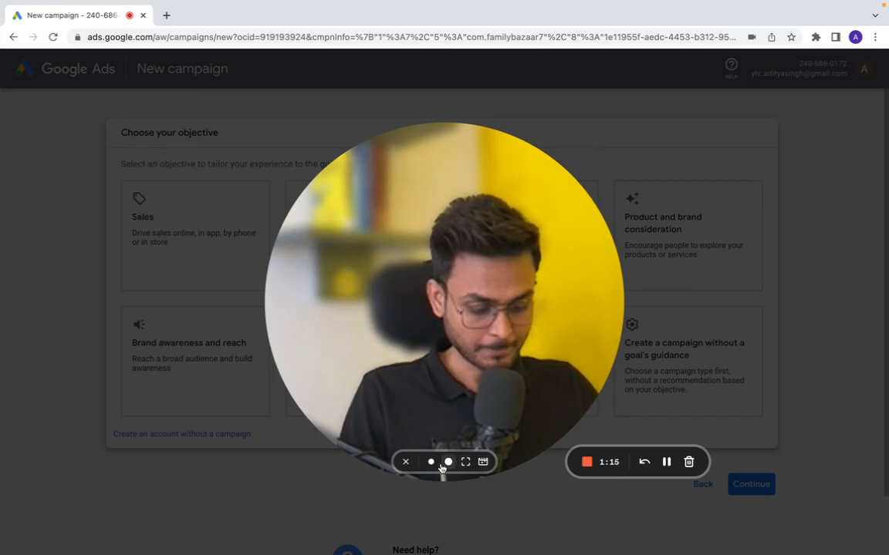
left_click(450, 461)
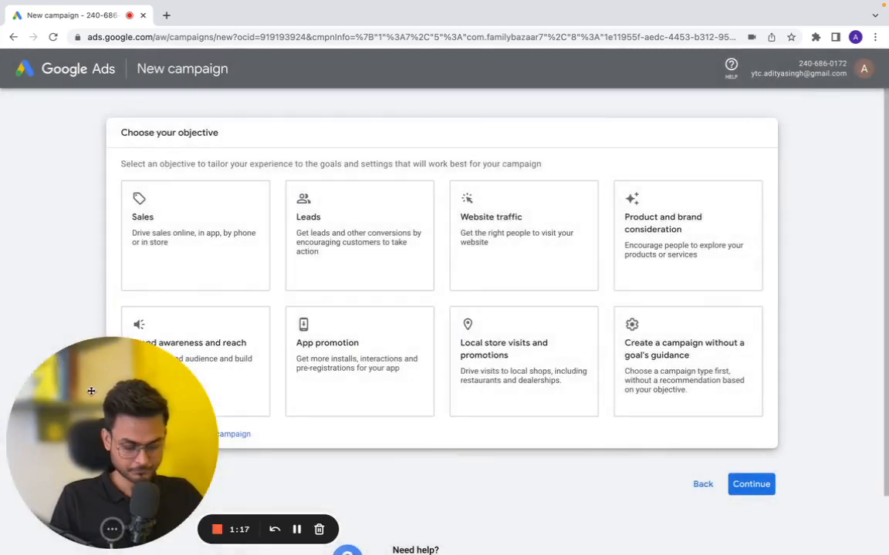
left_click_drag(89, 391, 882, 428)
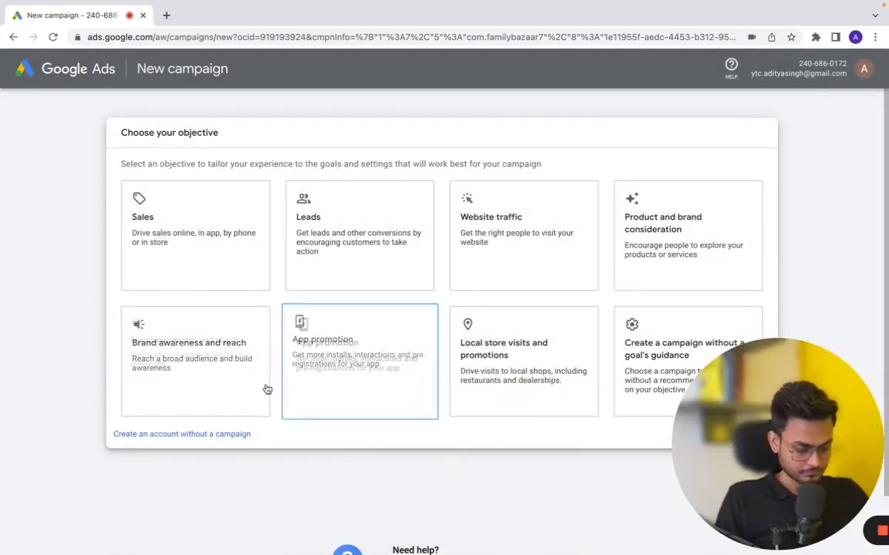
Choose App promotion as the objective of the new campaign
scroll(267, 387, "down", 2)
scroll(267, 388, "up", 2)
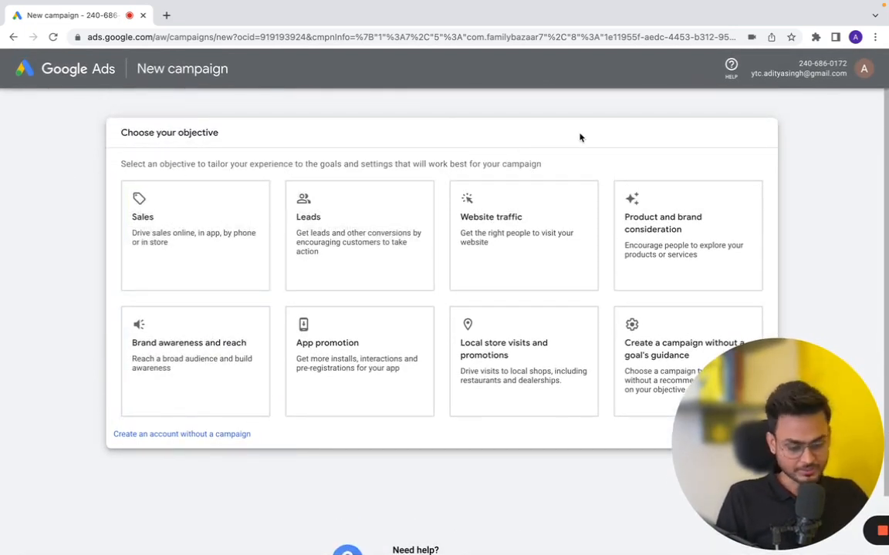
scroll(579, 136, "down", 1)
scroll(580, 138, "down", 2)
scroll(540, 146, "up", 2)
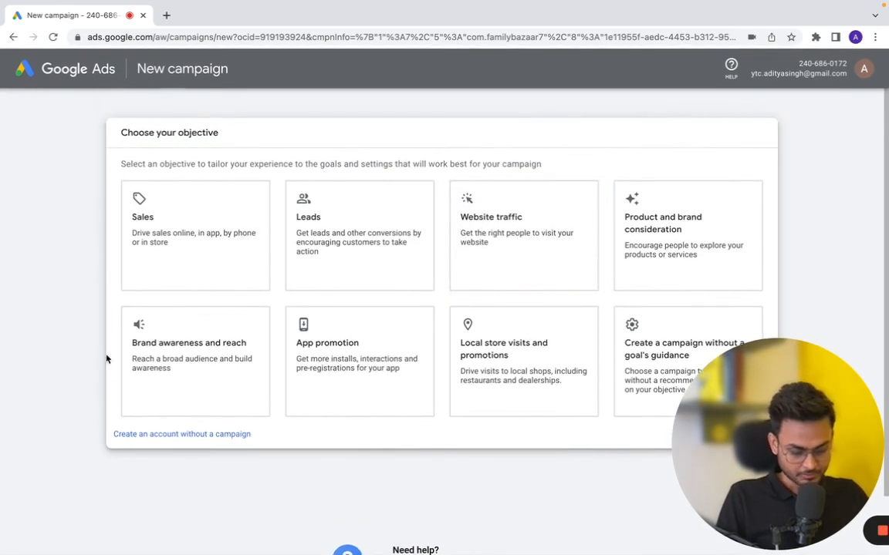
left_click(384, 399)
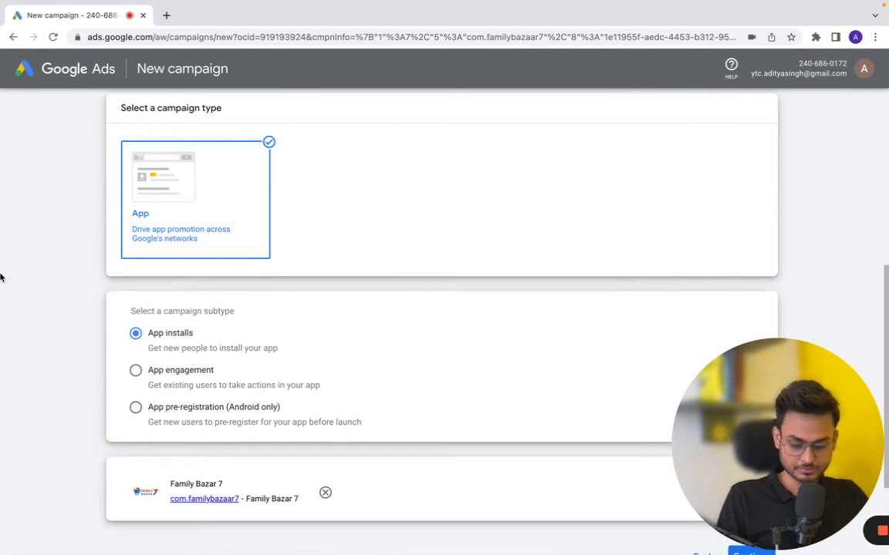
Remove the preselected Family Bazar 7 app from the App installs campaign and set the mobile app's platform to Android
scroll(0, 278, "up", 3)
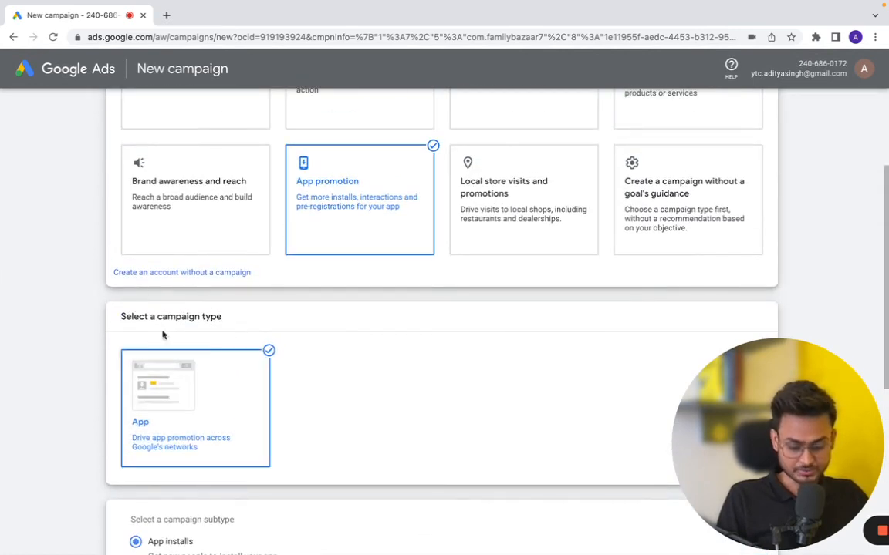
scroll(86, 416, "down", 3)
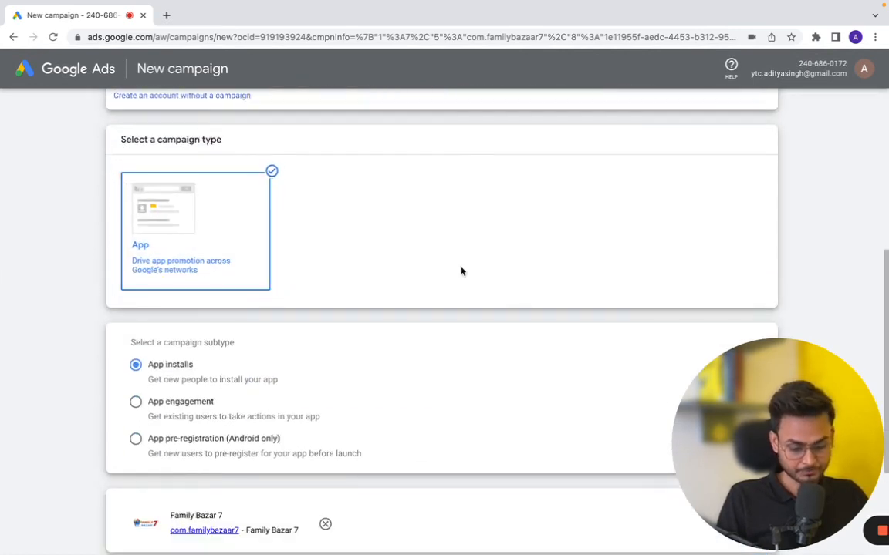
scroll(462, 271, "down", 1)
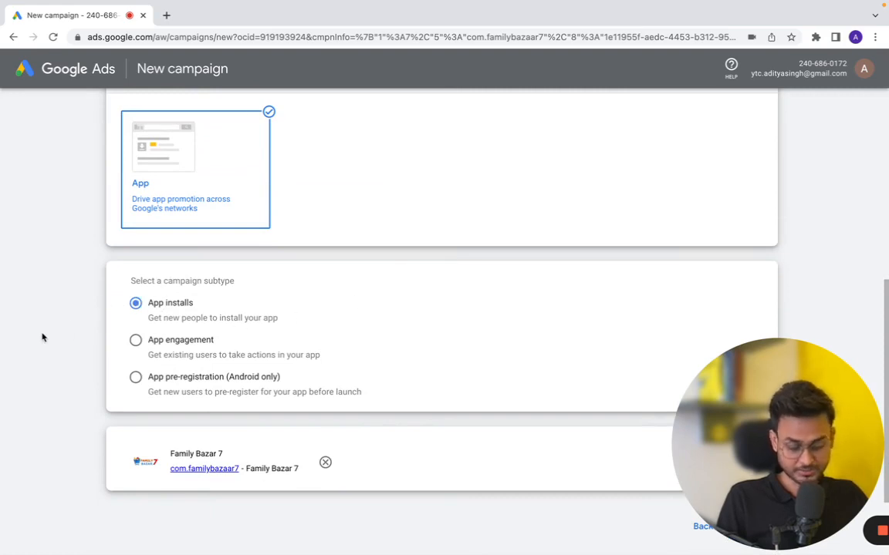
scroll(42, 337, "down", 1)
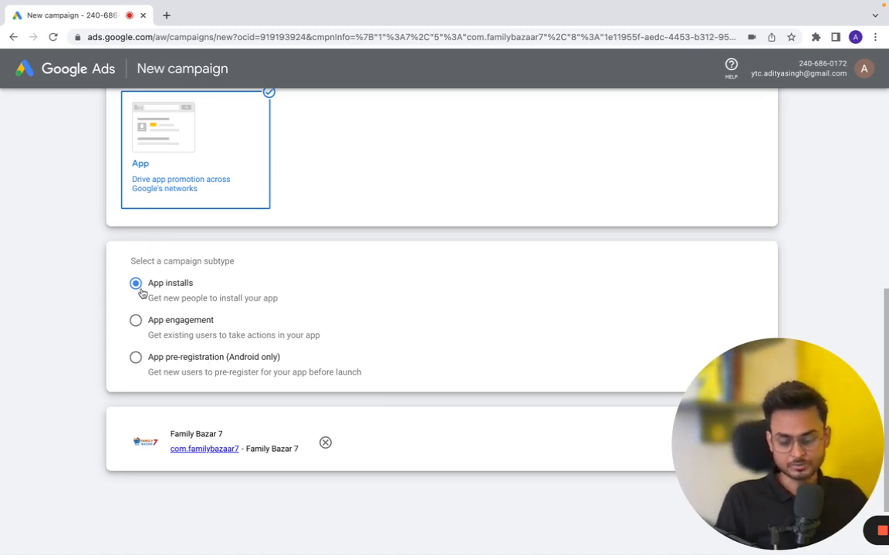
scroll(283, 394, "down", 2)
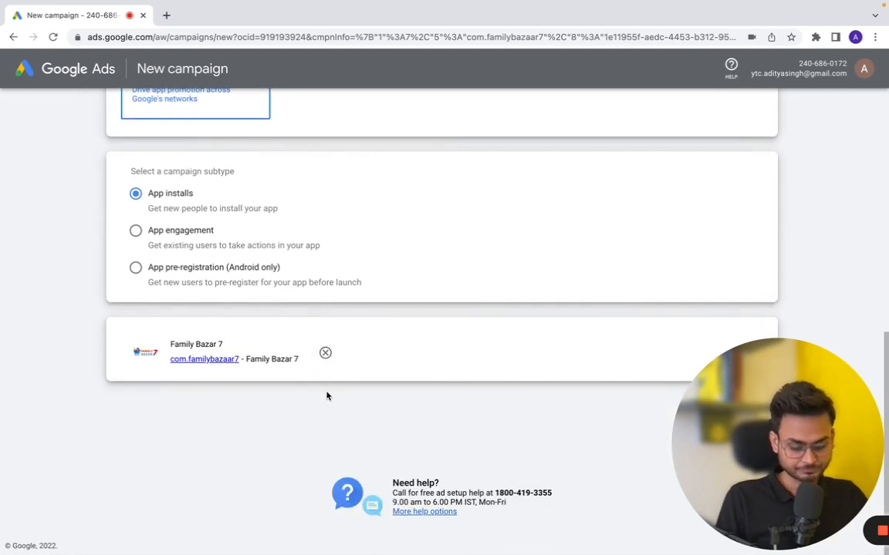
left_click(326, 354)
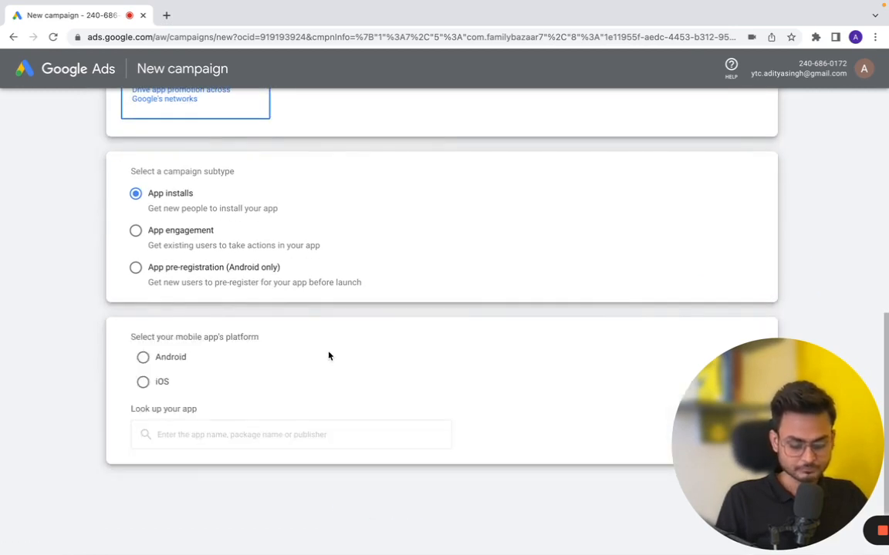
left_click(168, 366)
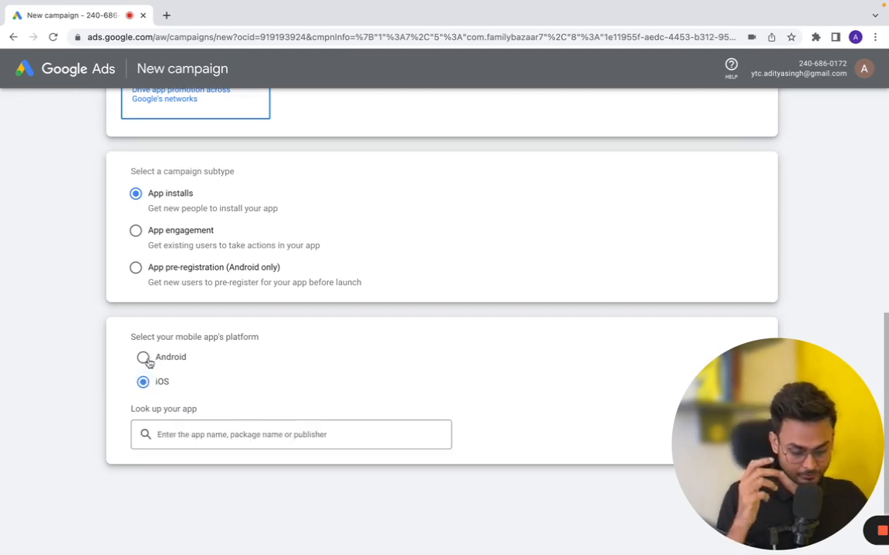
left_click(145, 358)
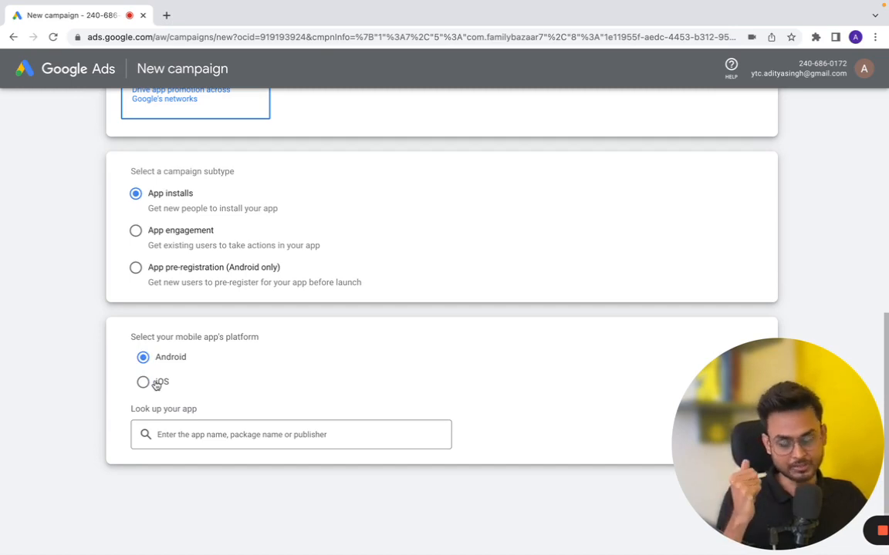
Look up "family bazar 7", select the Family Bazar 7 app (com.familybazaar7) and continue to the campaign settings
scroll(185, 368, "down", 2)
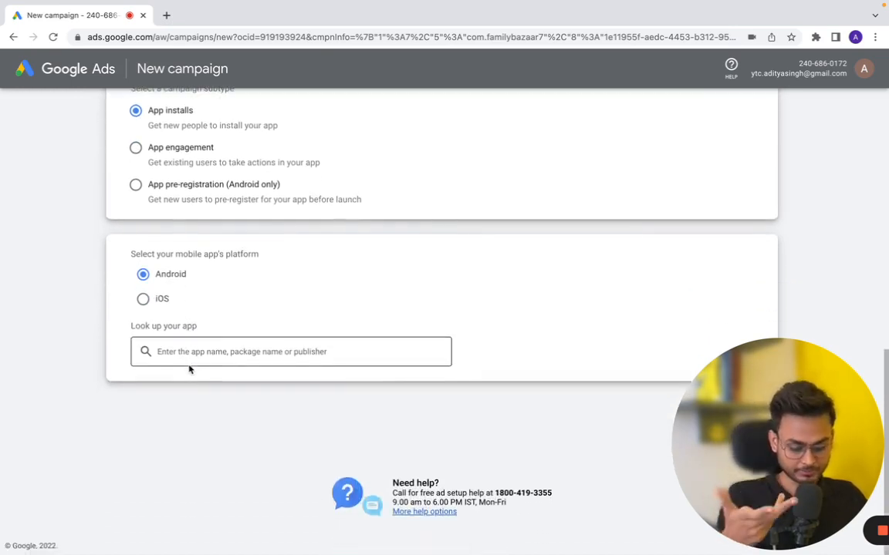
left_click(209, 348)
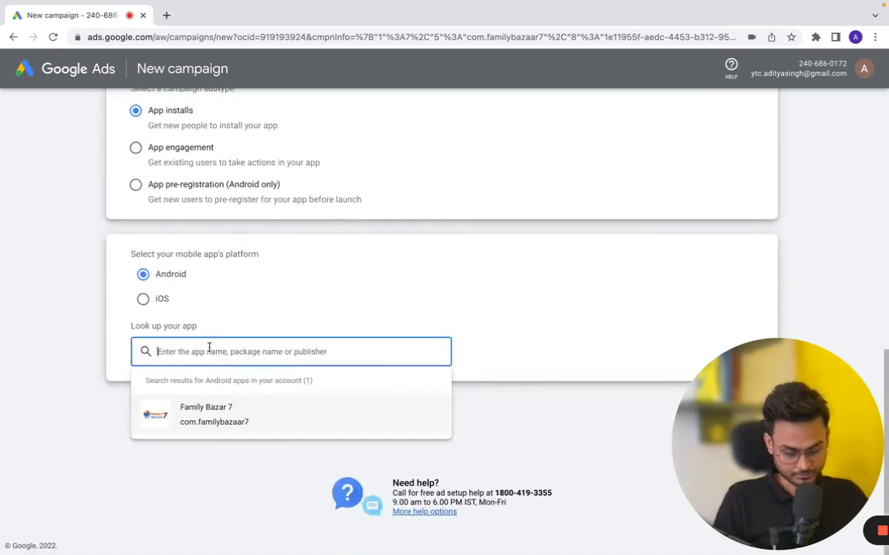
type("fami")
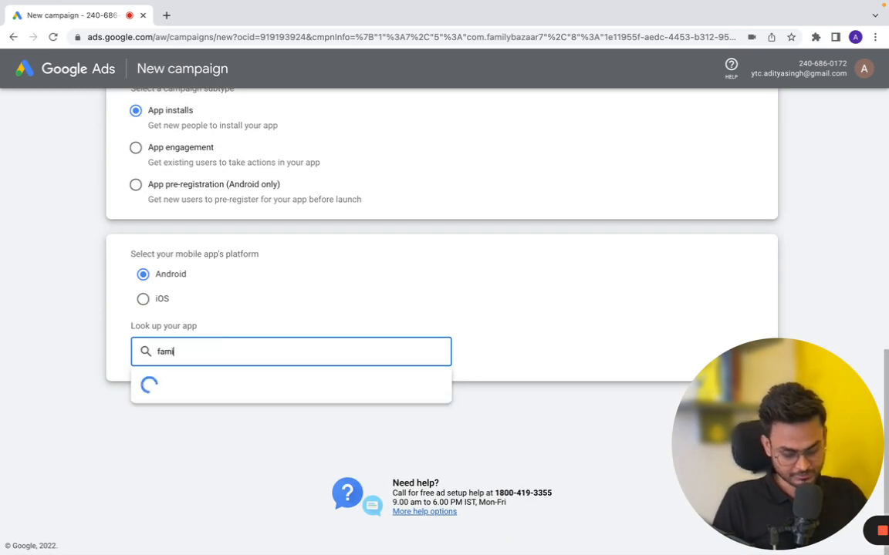
type("ly baza")
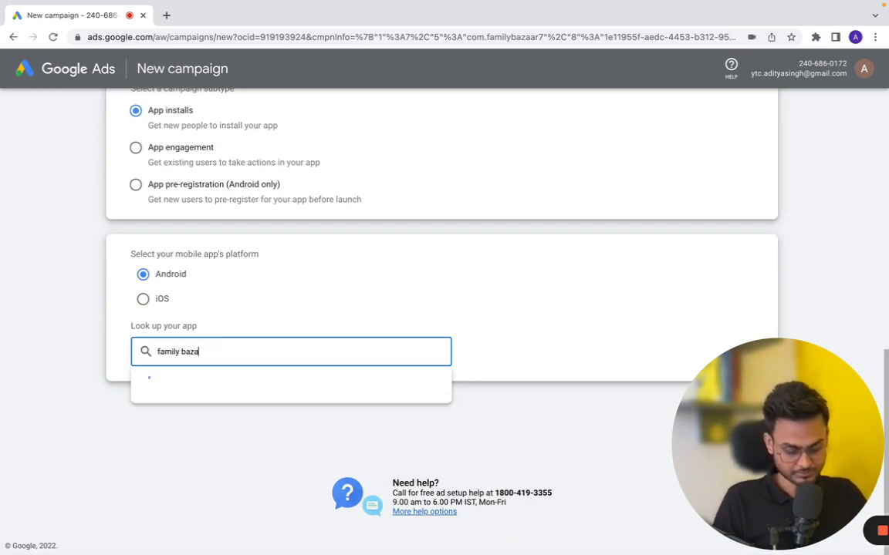
type("r 7")
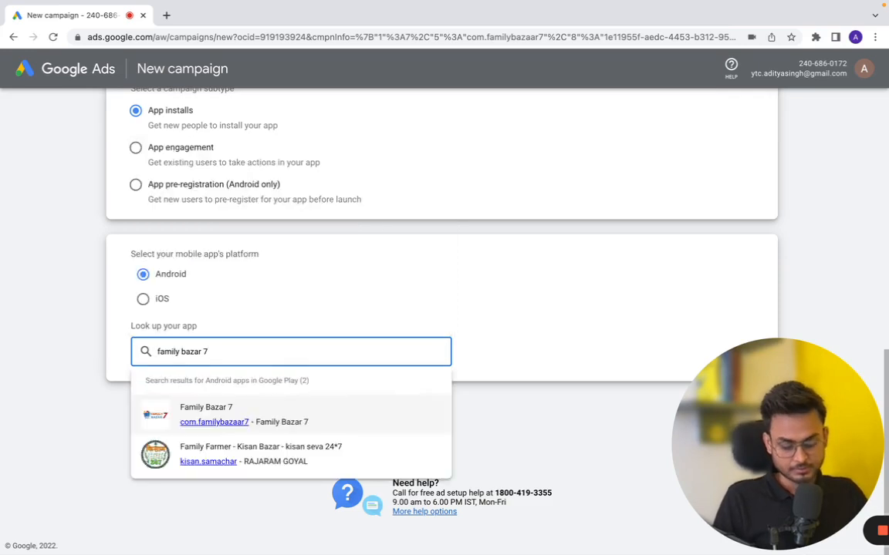
left_click(294, 405)
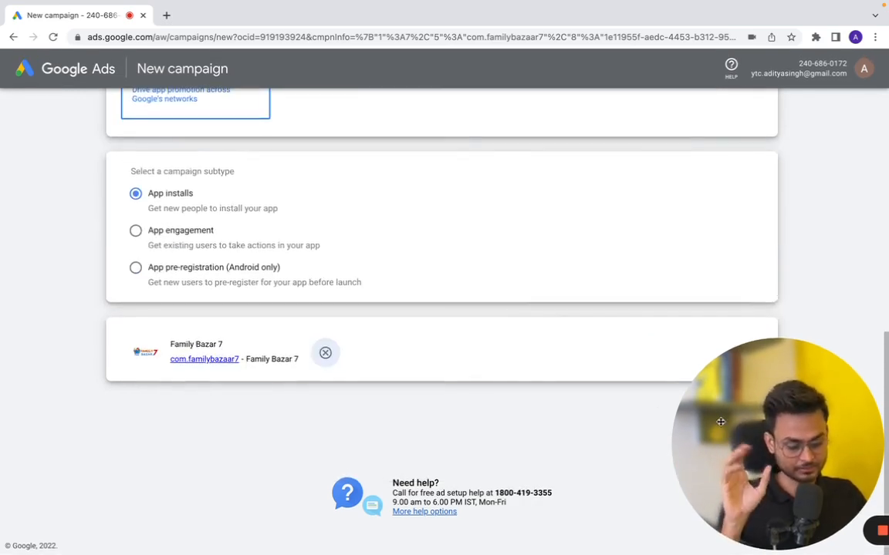
left_click_drag(720, 422, 66, 435)
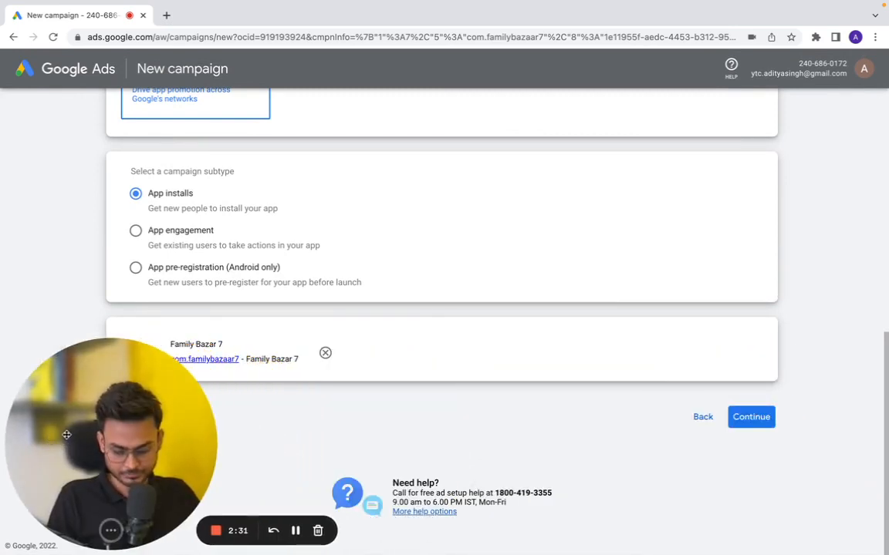
left_click(767, 417)
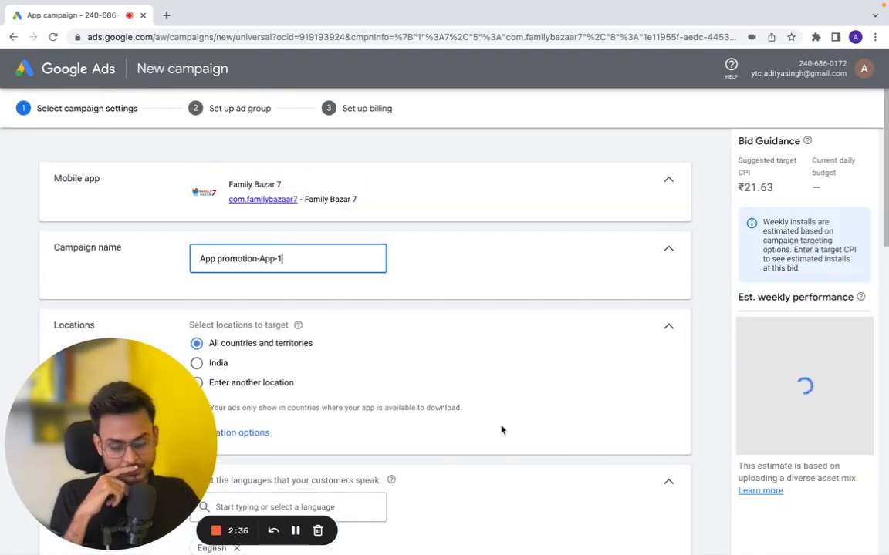
Set the campaign's locations to a custom entry and target the city Lucknow, Uttar Pradesh, India
left_click_drag(148, 426, 862, 391)
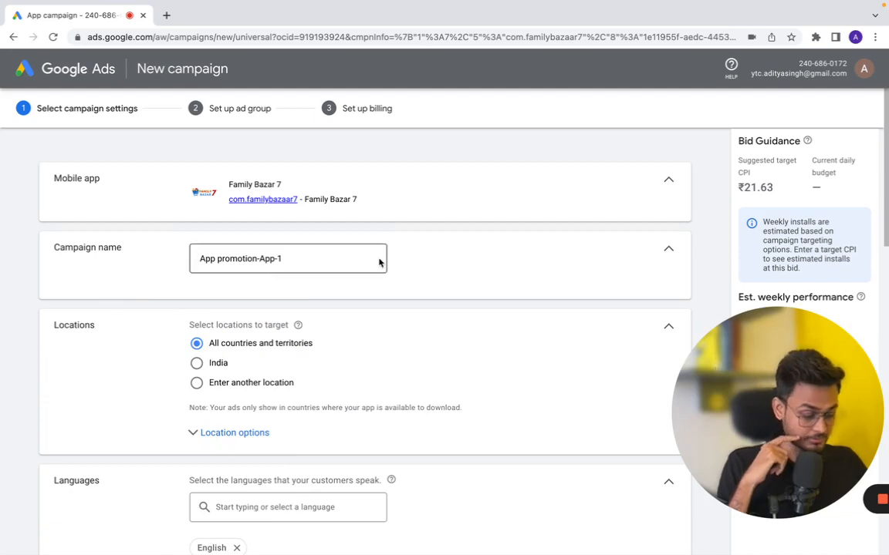
scroll(378, 263, "down", 1)
scroll(379, 263, "up", 1)
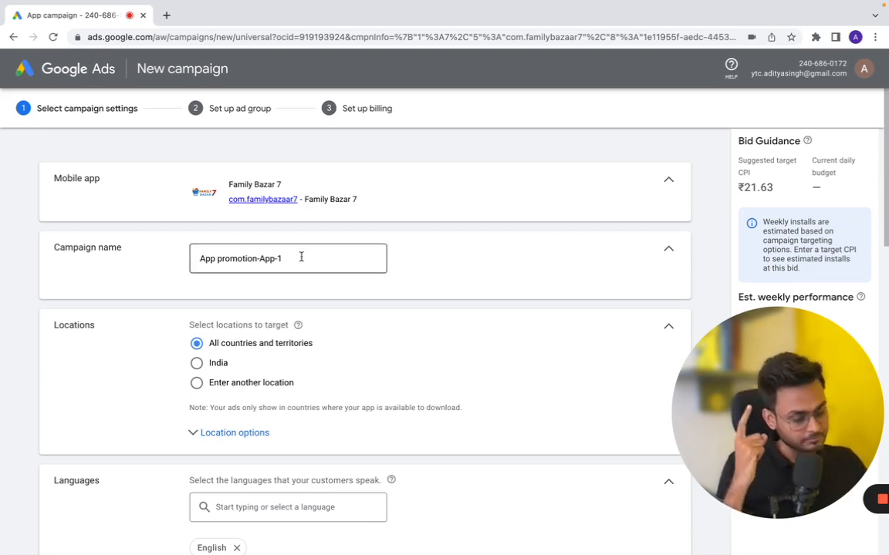
scroll(301, 260, "down", 3)
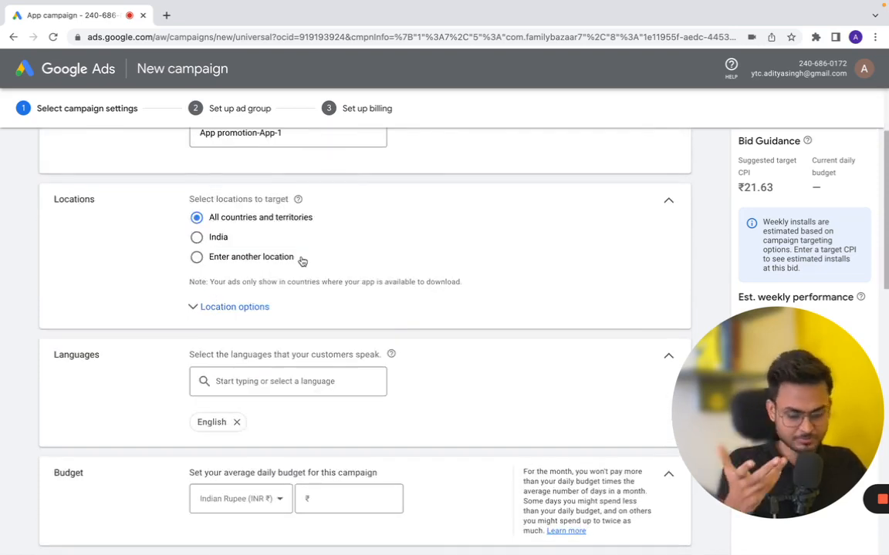
scroll(302, 262, "up", 2)
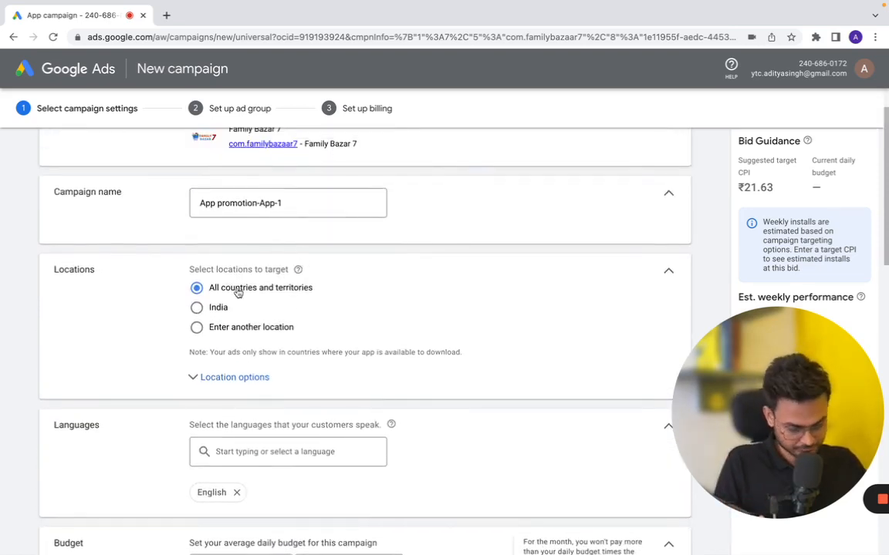
scroll(238, 292, "down", 1)
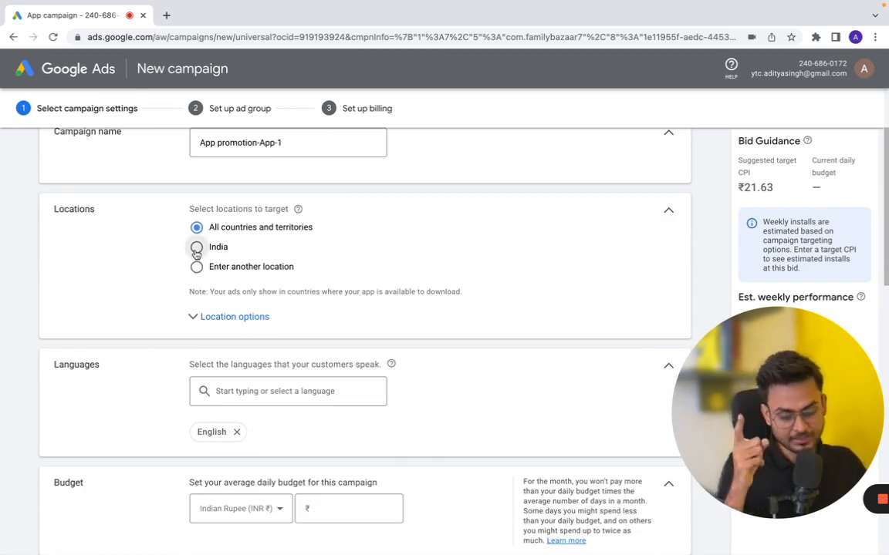
left_click(197, 247)
left_click(197, 268)
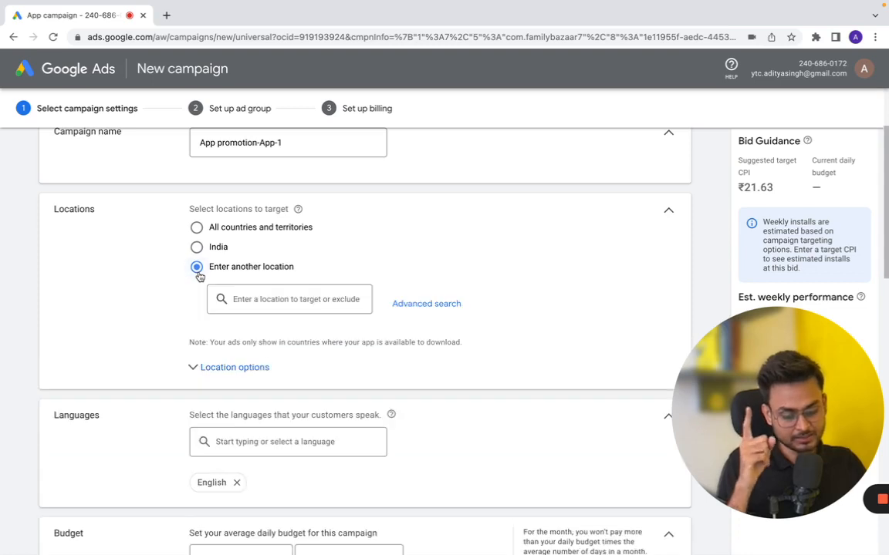
left_click(265, 303)
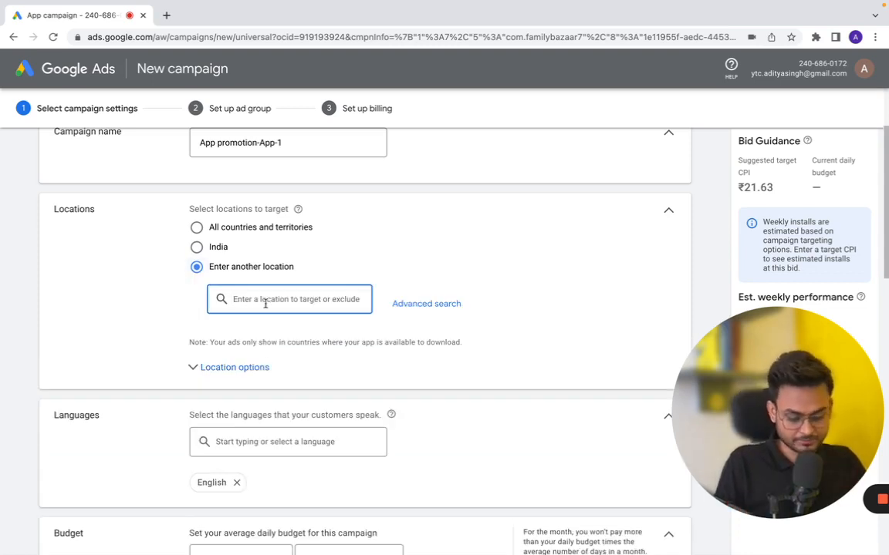
type("Luckno")
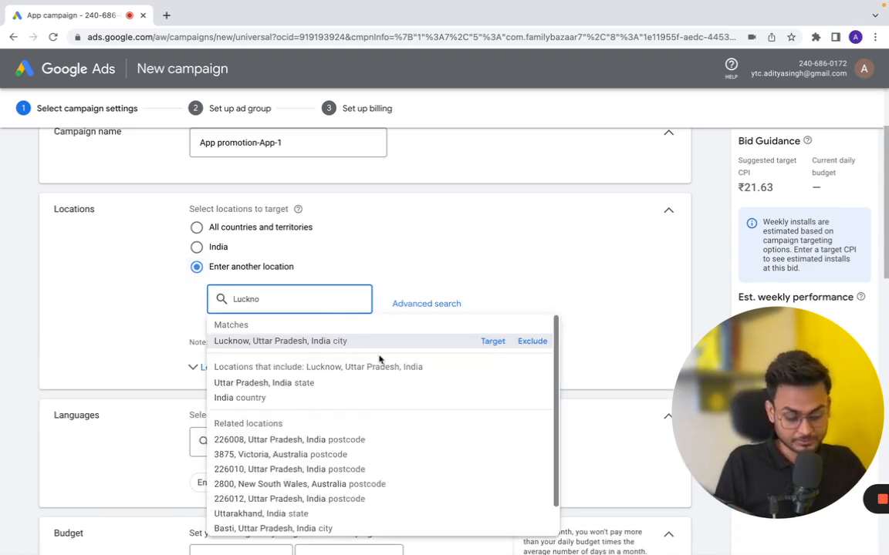
left_click(492, 341)
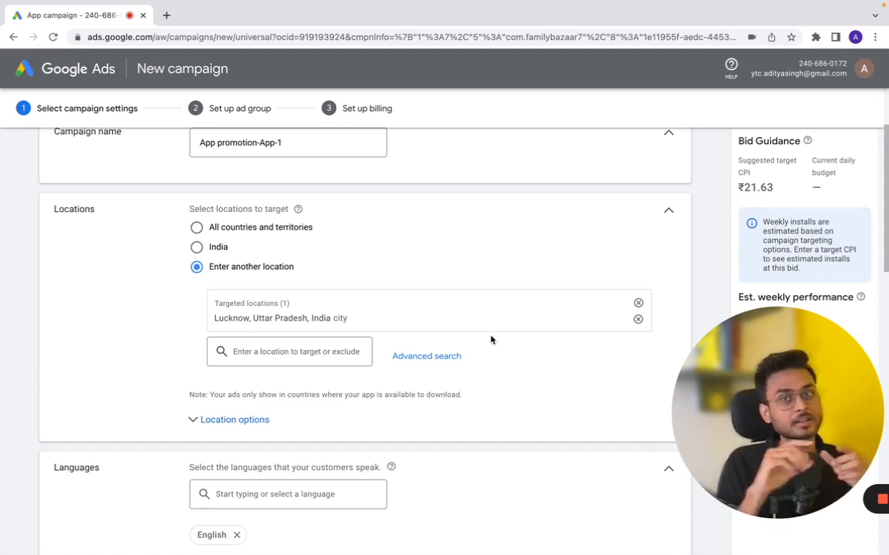
Set the campaign's average daily budget to ₹250 in Indian Rupees
scroll(491, 340, "down", 1)
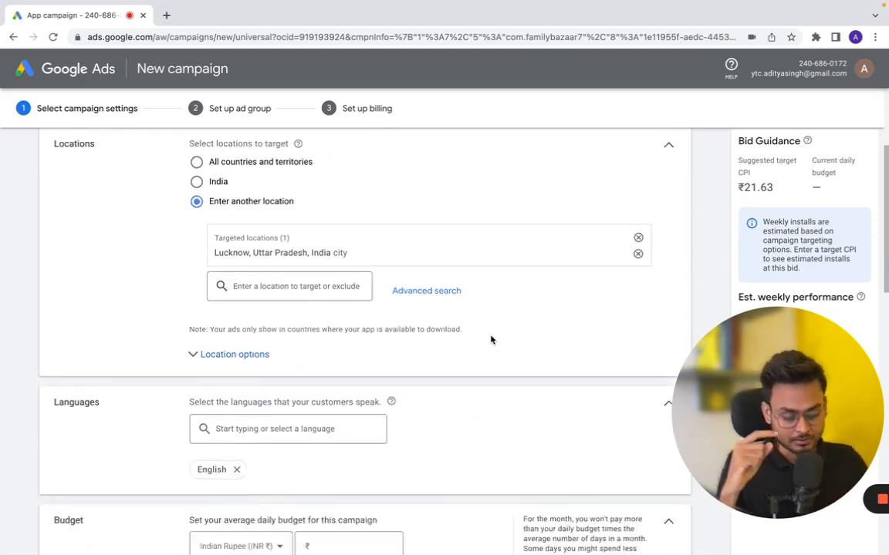
scroll(490, 339, "down", 1)
scroll(318, 246, "down", 2)
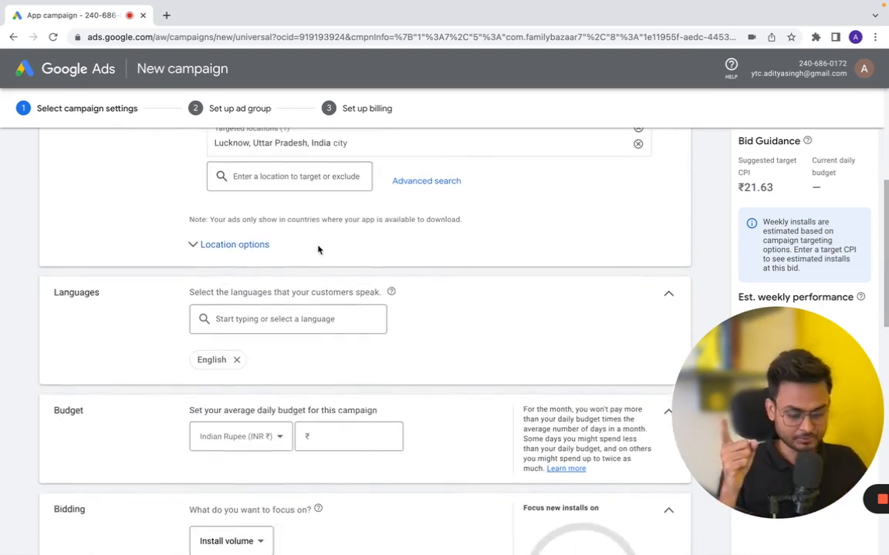
scroll(317, 248, "down", 2)
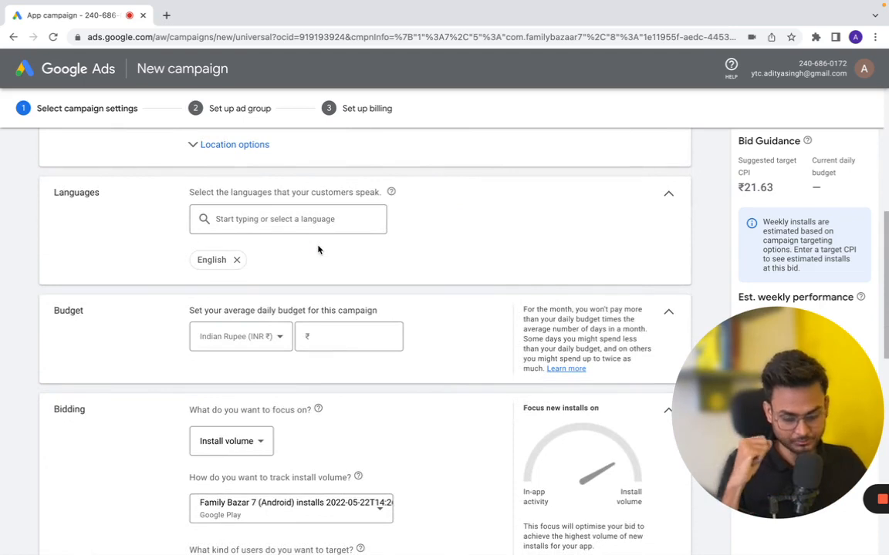
scroll(264, 230, "down", 2)
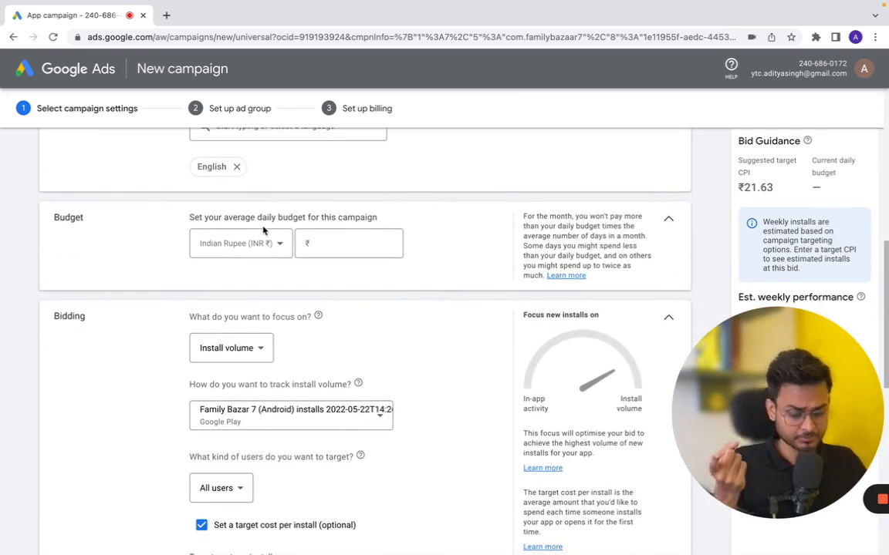
left_click(307, 243)
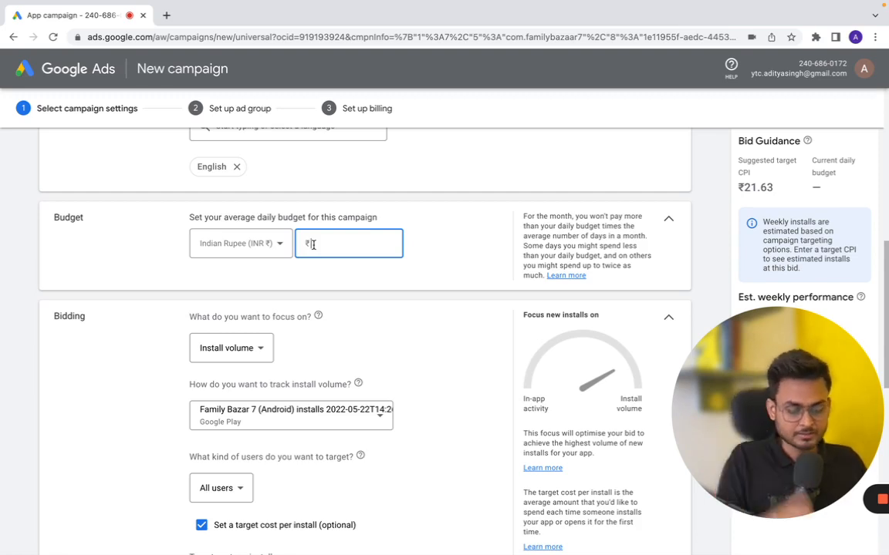
type("250")
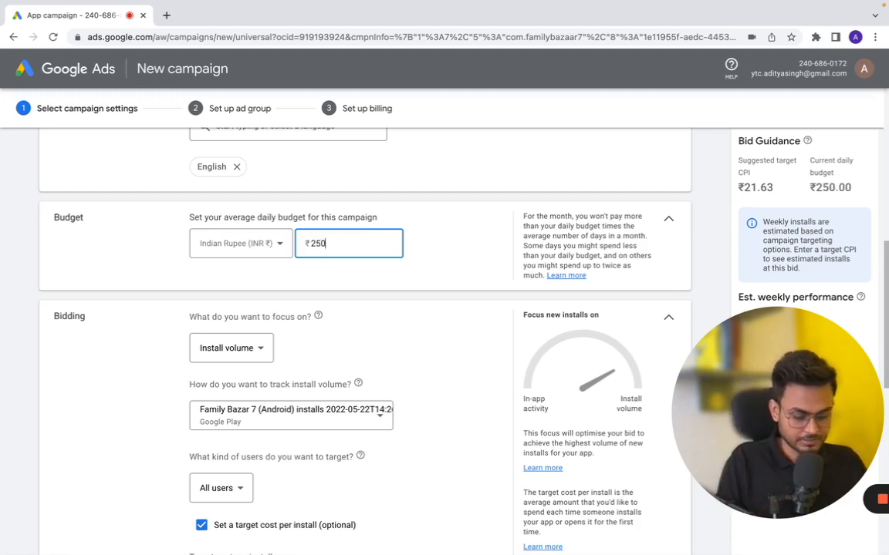
left_click(378, 292)
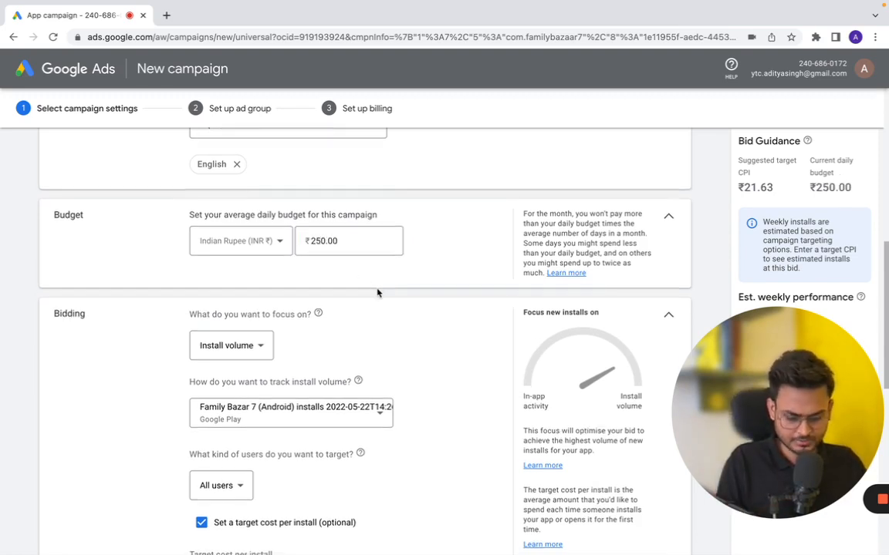
Examine the bidding choices for the campaign focus, the install volume tracking and the kind of users to target
scroll(378, 293, "down", 2)
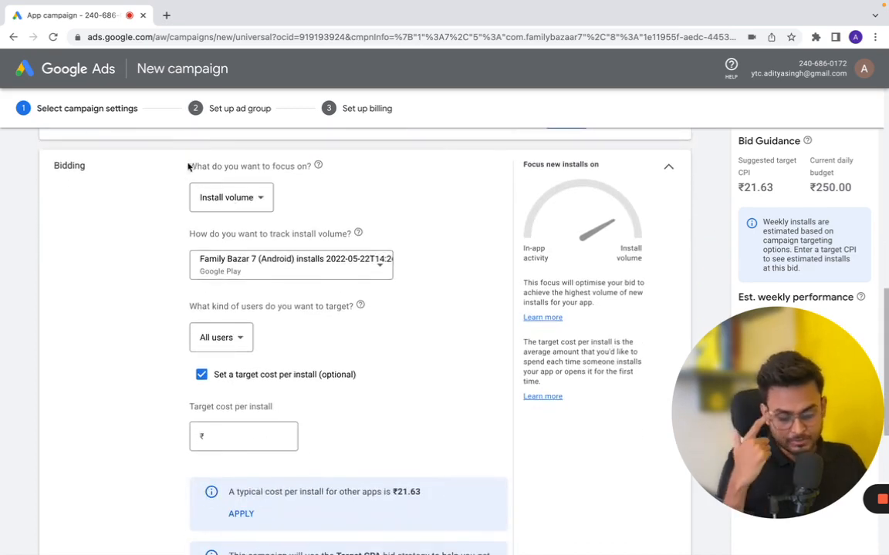
left_click(231, 198)
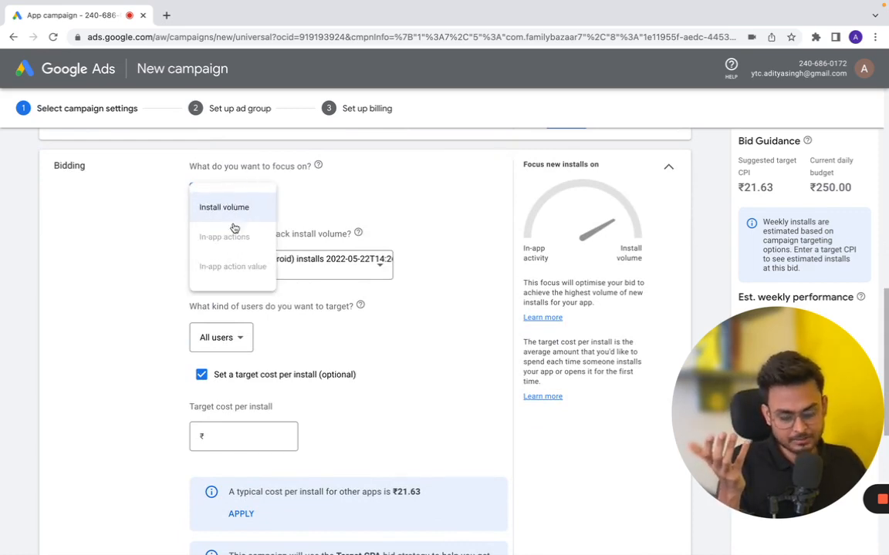
left_click(126, 268)
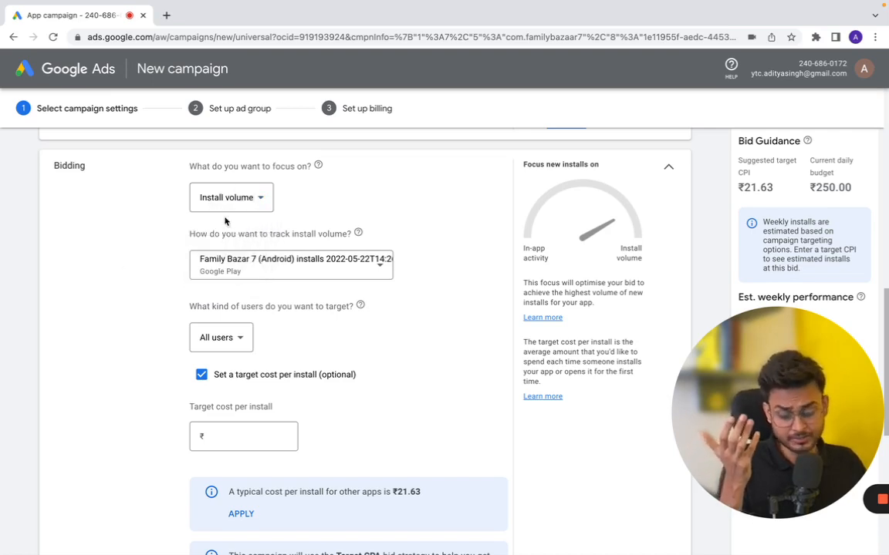
scroll(230, 230, "down", 2)
scroll(337, 213, "down", 1)
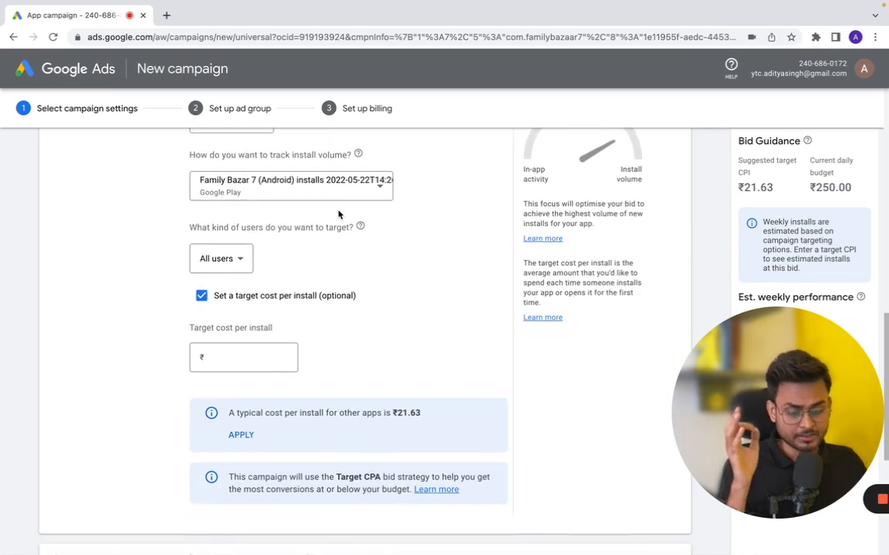
left_click(259, 153)
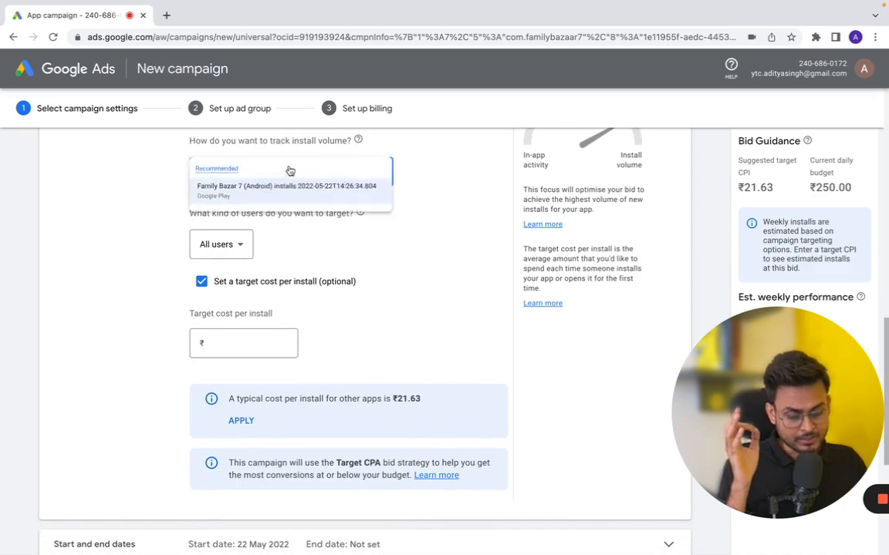
left_click(156, 191)
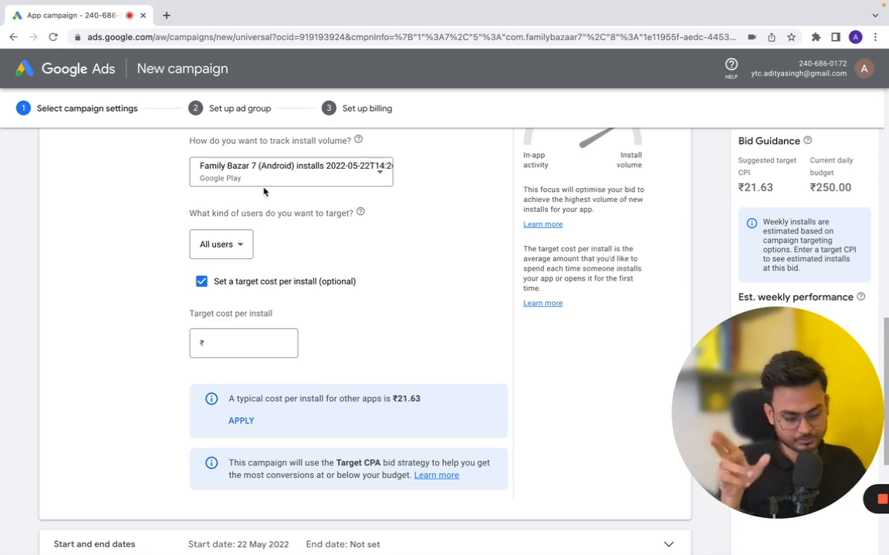
scroll(270, 200, "up", 1)
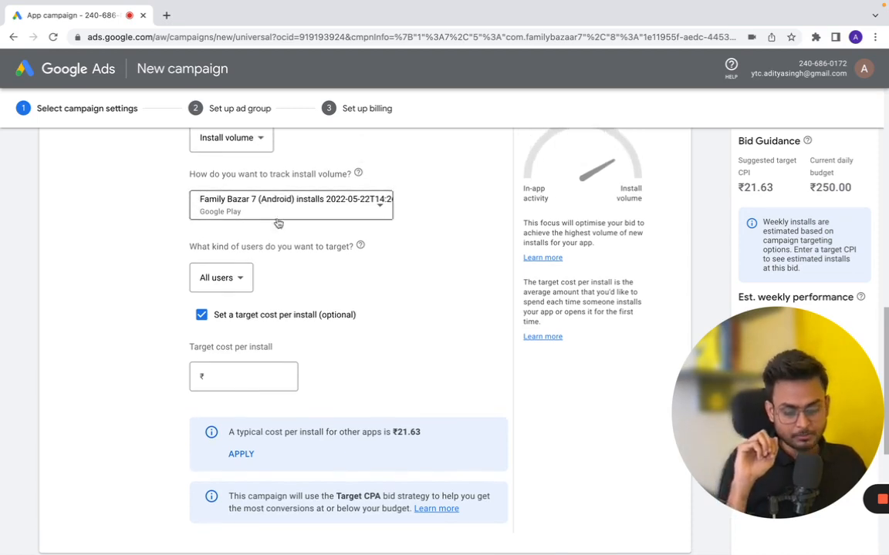
scroll(293, 223, "down", 1)
scroll(315, 225, "down", 1)
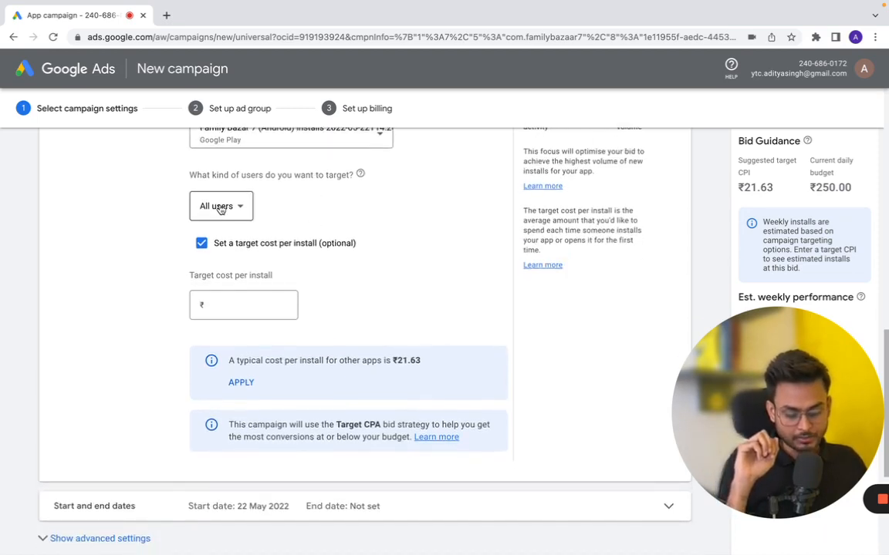
left_click(220, 207)
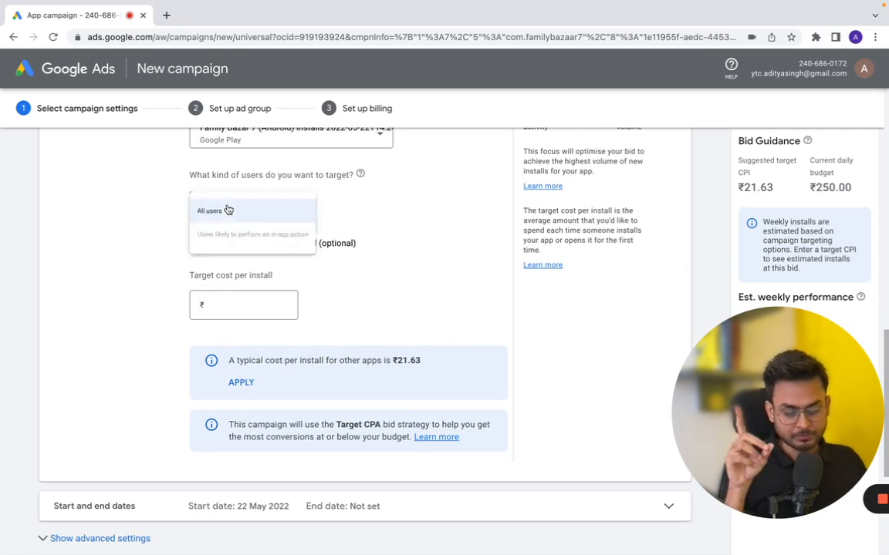
left_click(440, 264)
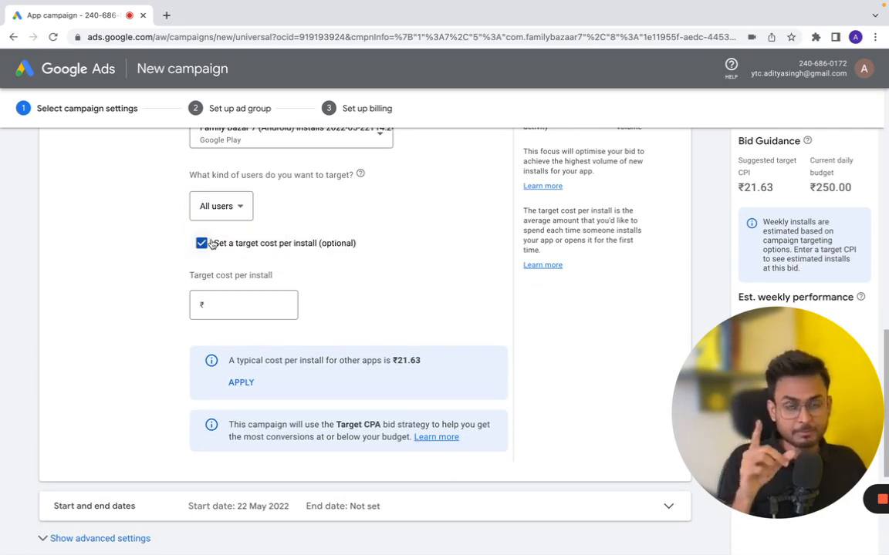
Set the target cost per install to ₹15 in the bidding settings
scroll(193, 220, "down", 1)
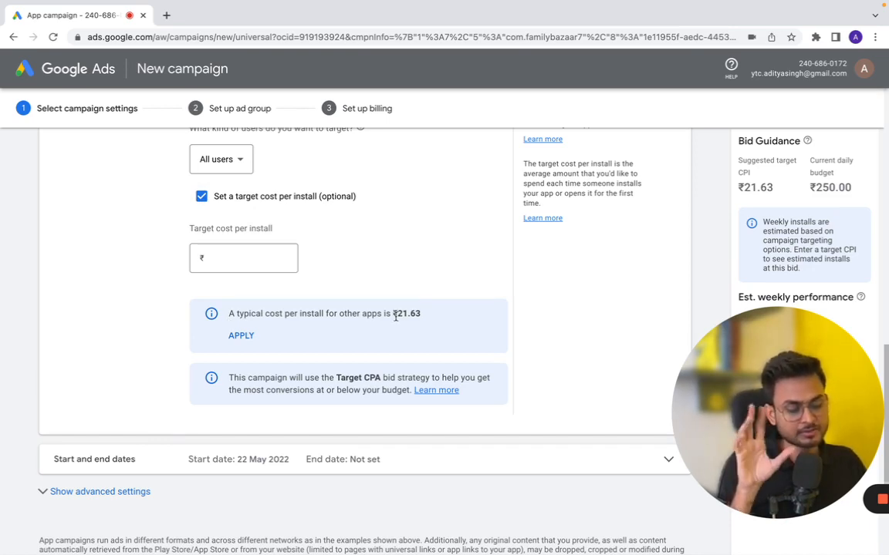
scroll(324, 197, "up", 1)
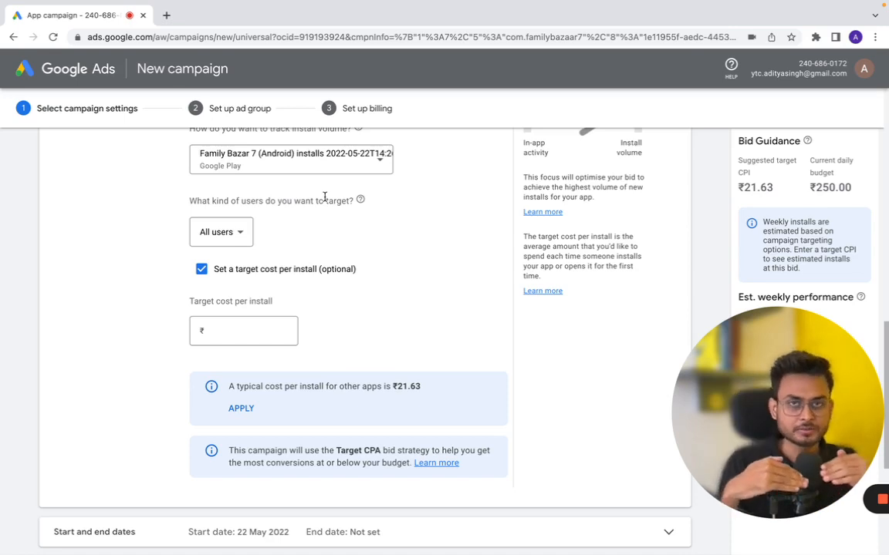
left_click(238, 327)
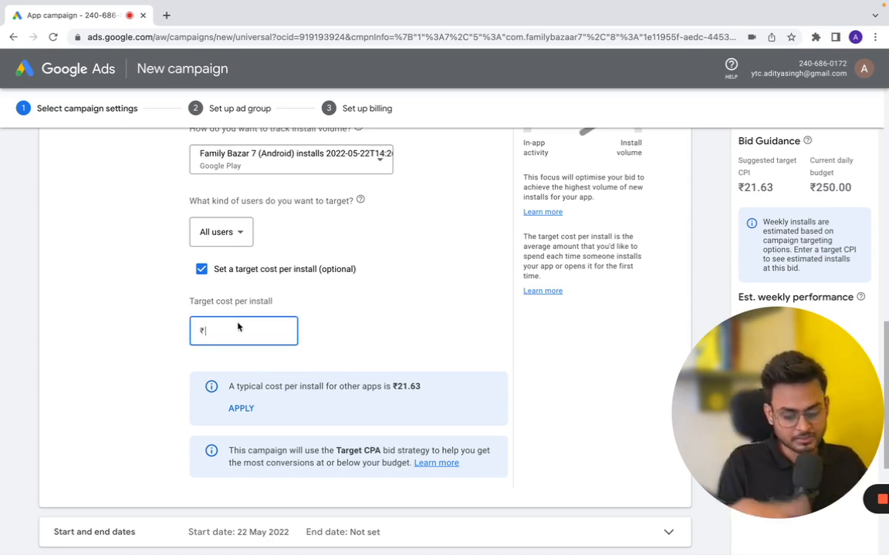
type("15")
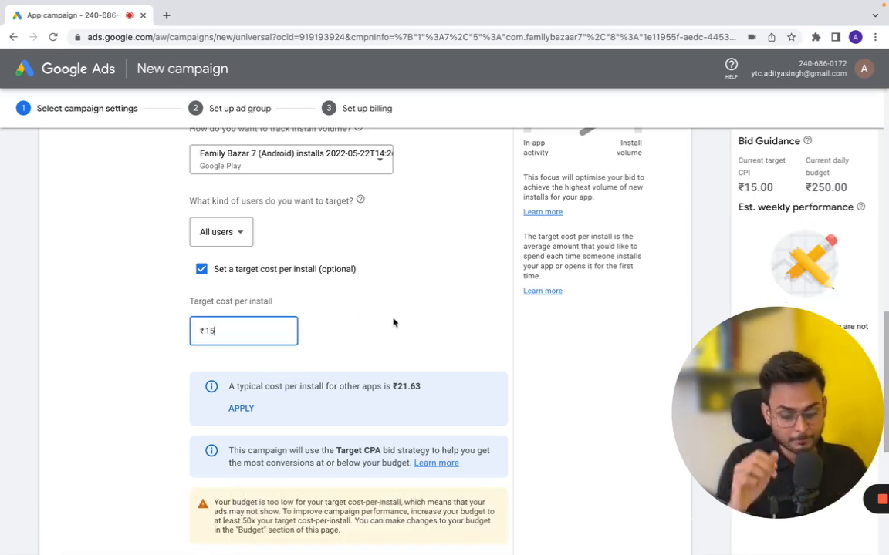
left_click(394, 323)
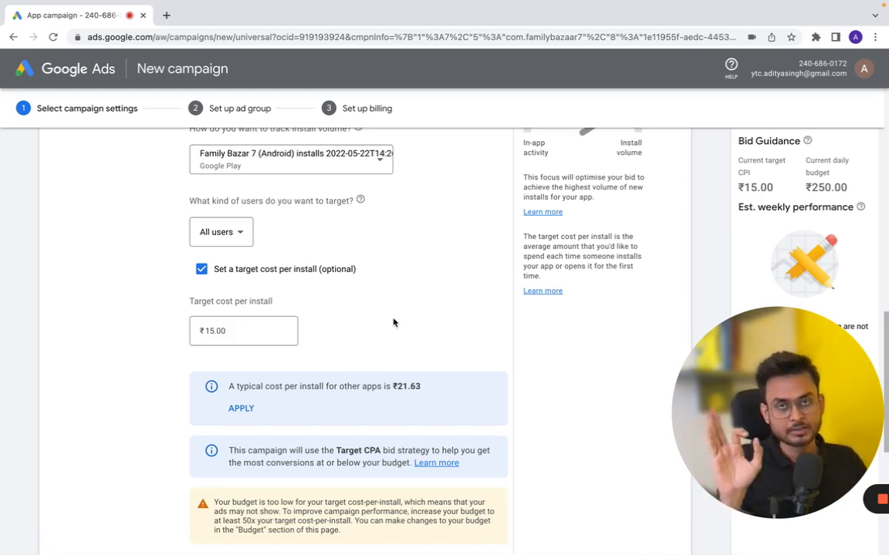
Turn off the optional target cost per install for the campaign's bidding
scroll(394, 322, "down", 1)
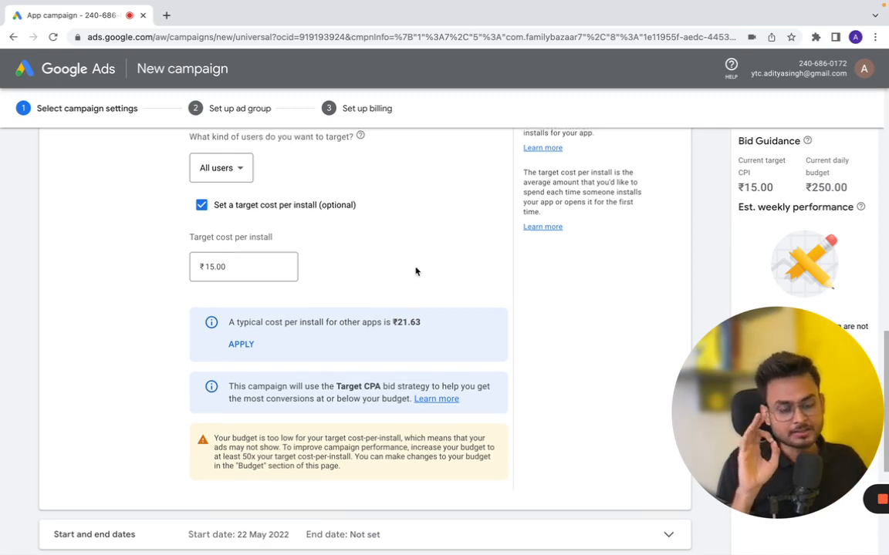
scroll(415, 270, "up", 2)
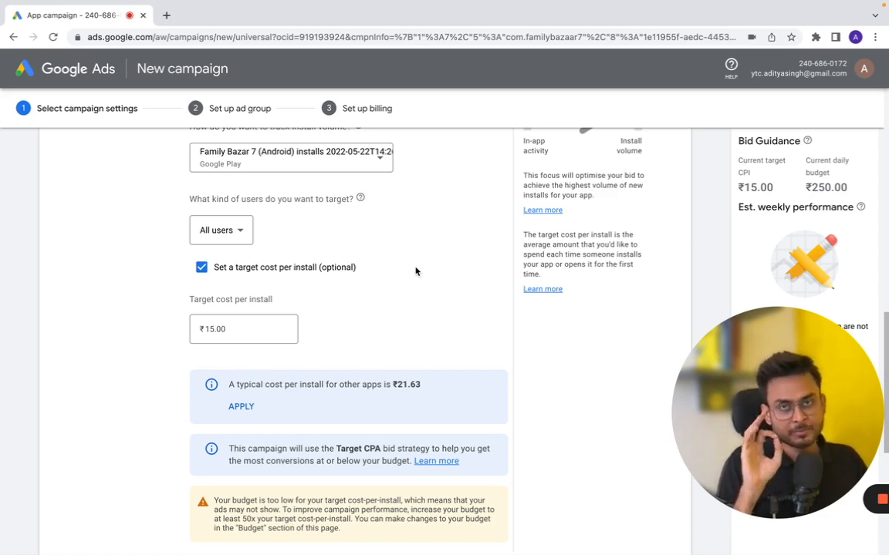
left_click(202, 268)
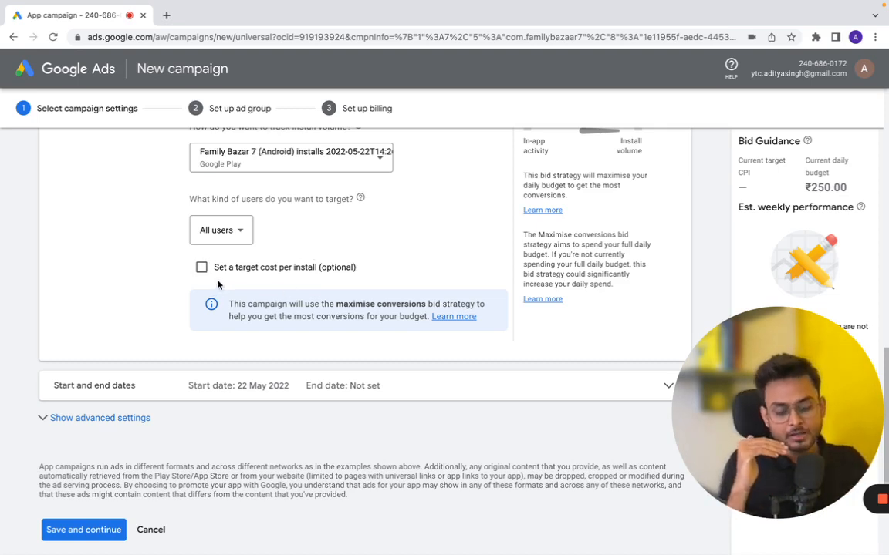
Expand the campaign's start and end dates, then save the campaign settings and continue to the ad group setup
scroll(247, 281, "down", 3)
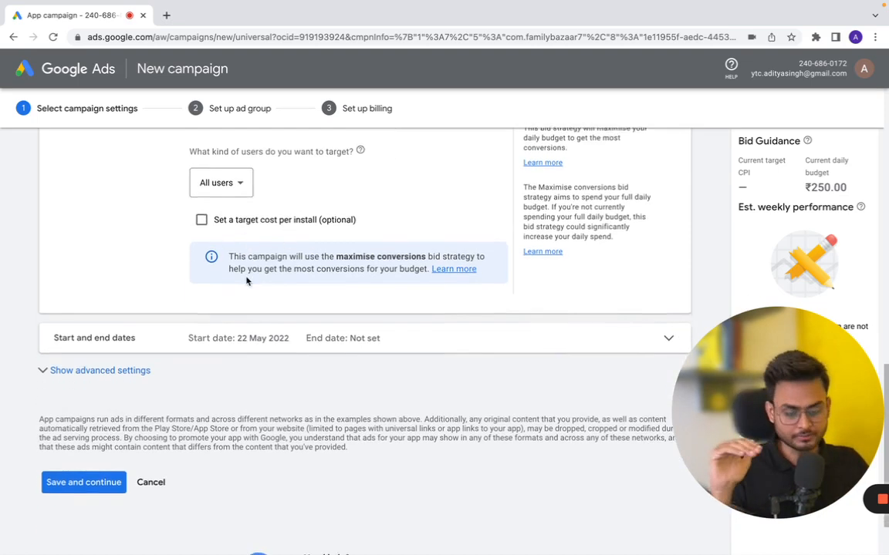
left_click(411, 287)
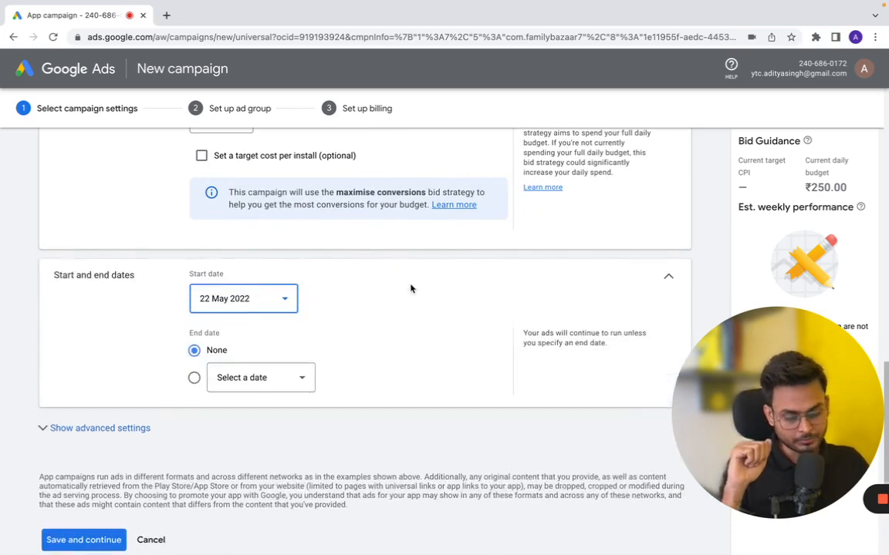
scroll(411, 288, "down", 2)
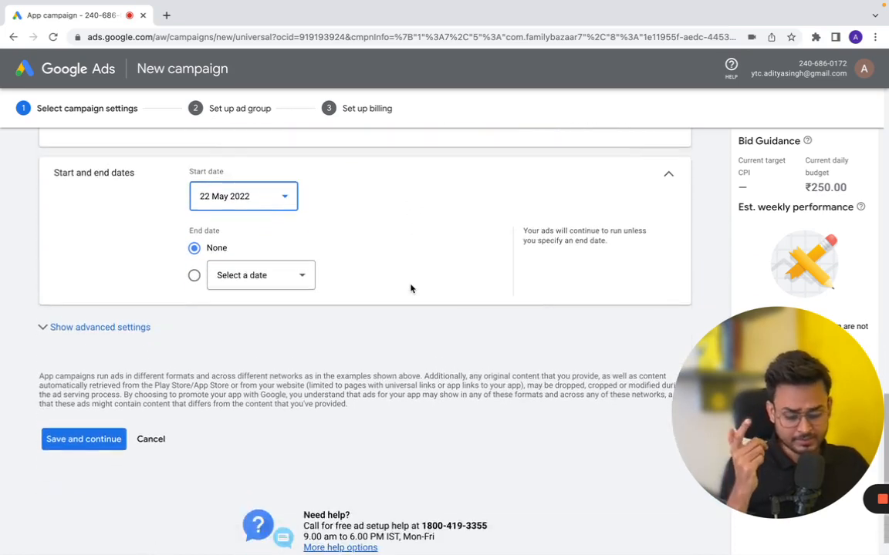
scroll(101, 289, "down", 1)
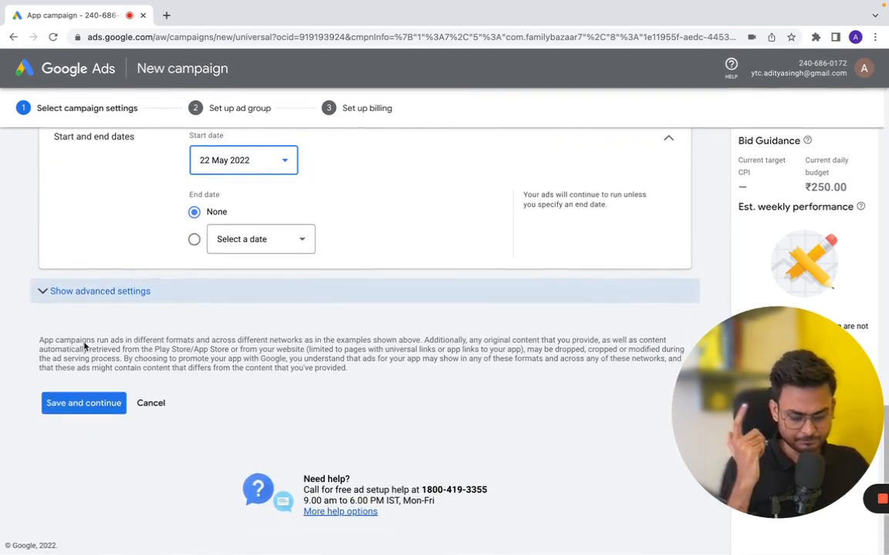
left_click(53, 410)
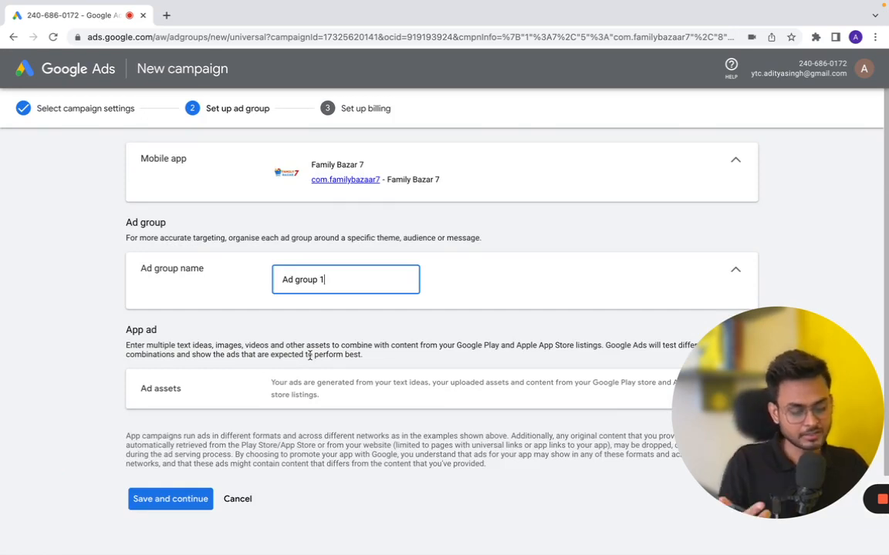
Enter "Get everything under one roof" as the first headline in the ad assets
scroll(311, 358, "down", 1)
scroll(311, 358, "down", 1)
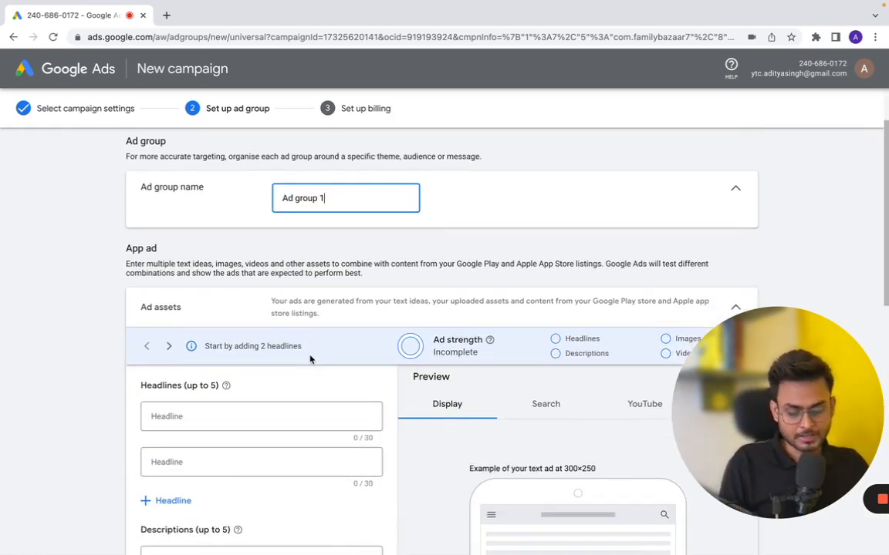
scroll(353, 232, "down", 2)
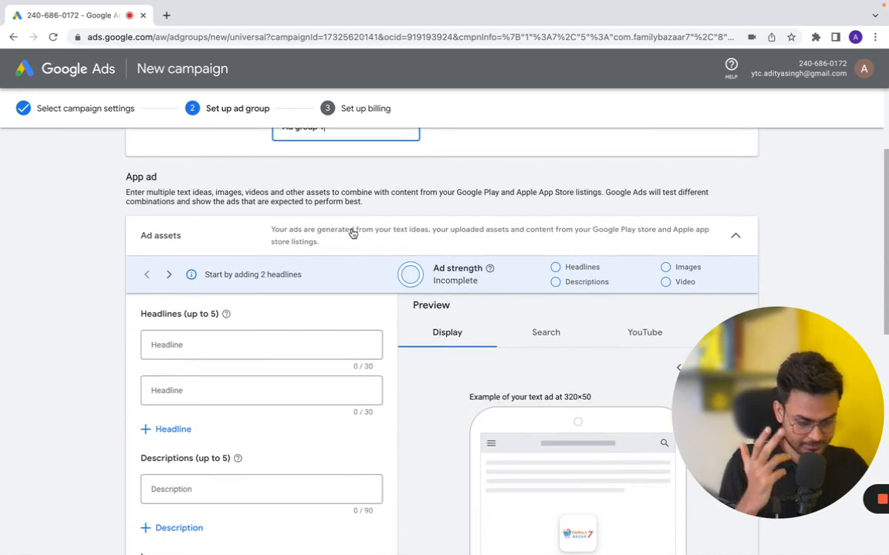
scroll(353, 232, "down", 3)
scroll(251, 226, "down", 3)
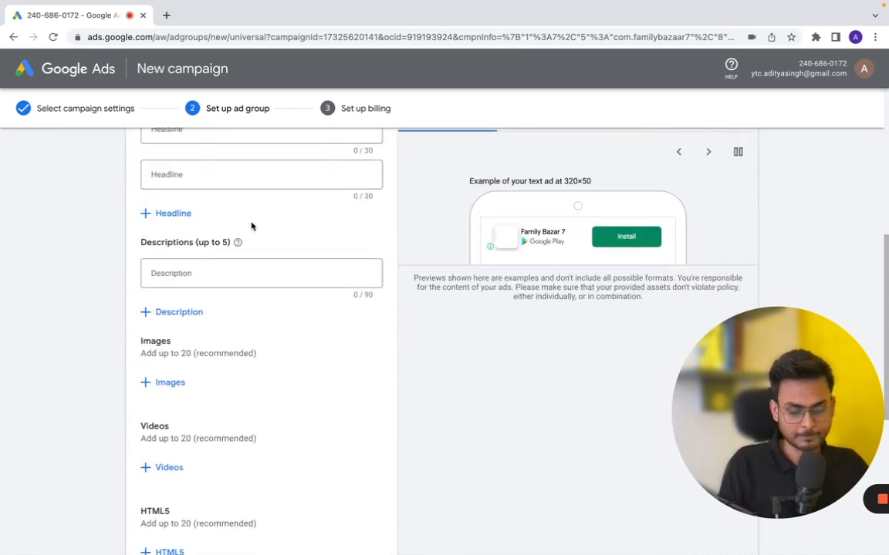
scroll(252, 226, "up", 2)
left_click(238, 211)
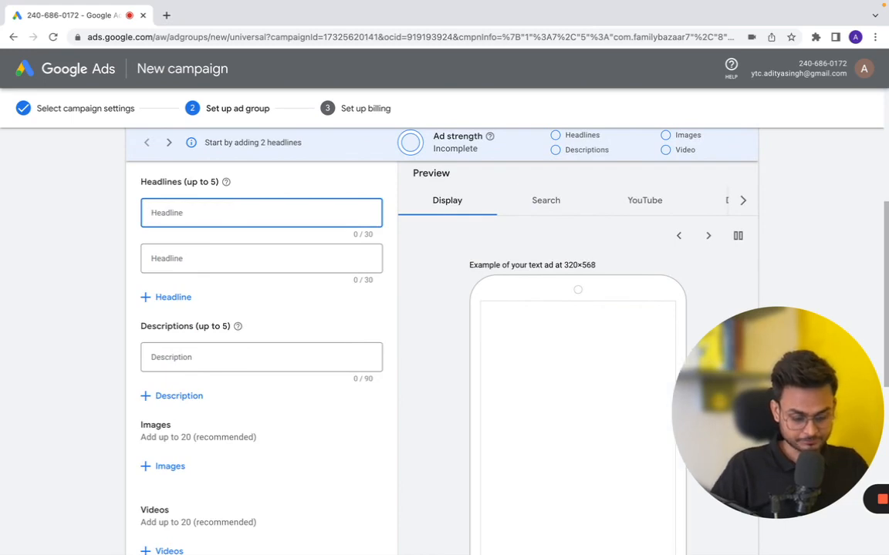
type("Get")
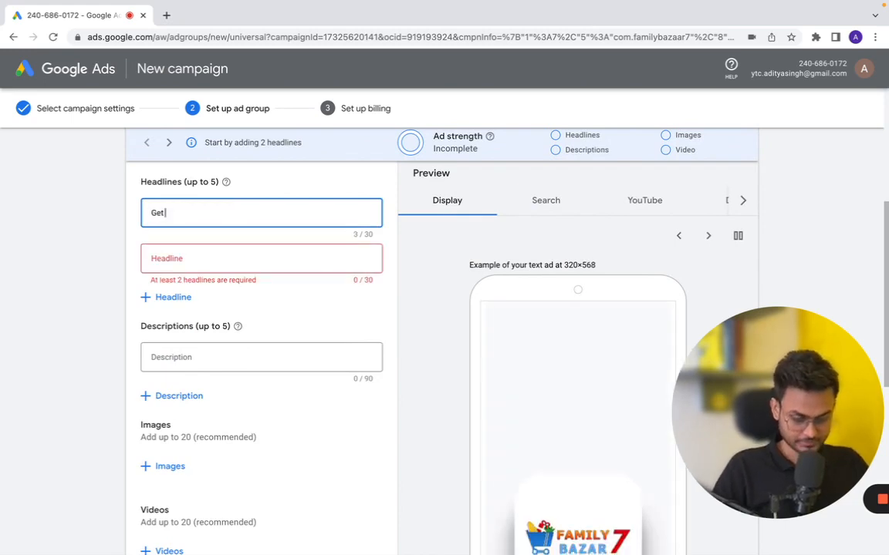
type(" every")
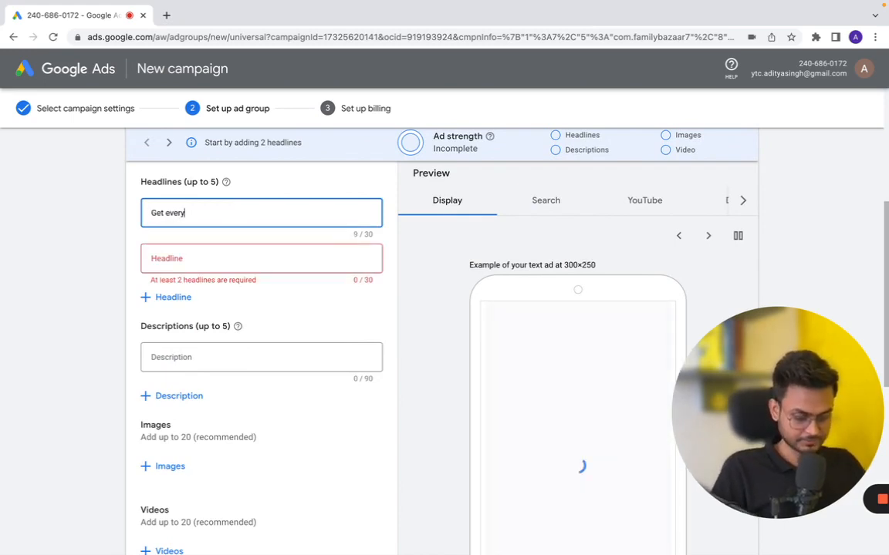
type("t")
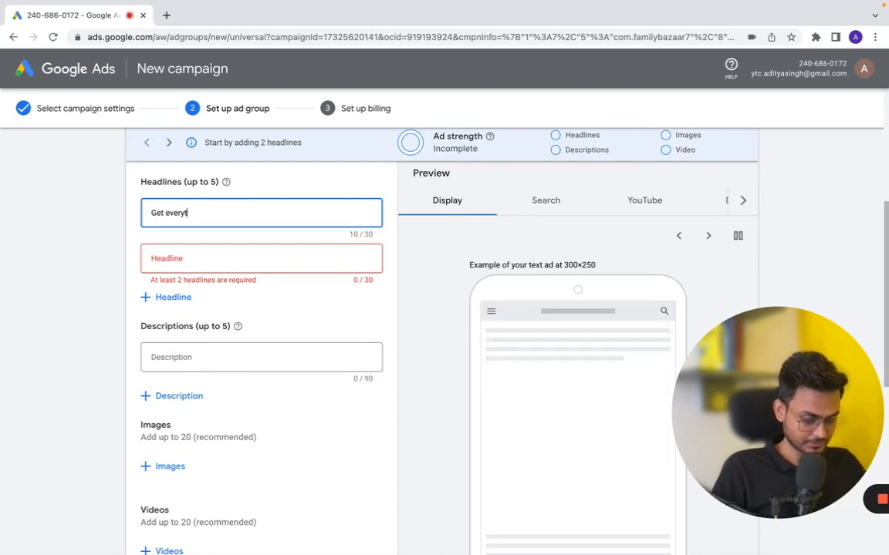
type("hing")
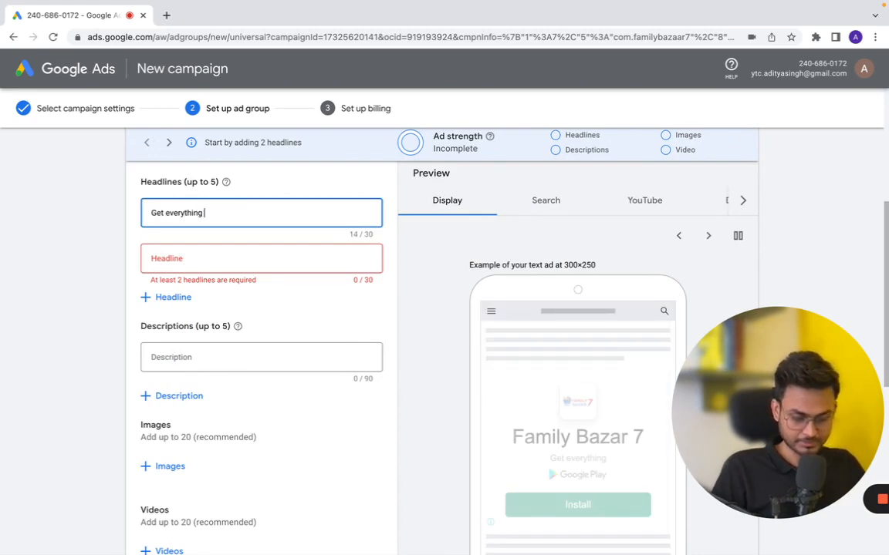
type(" under one")
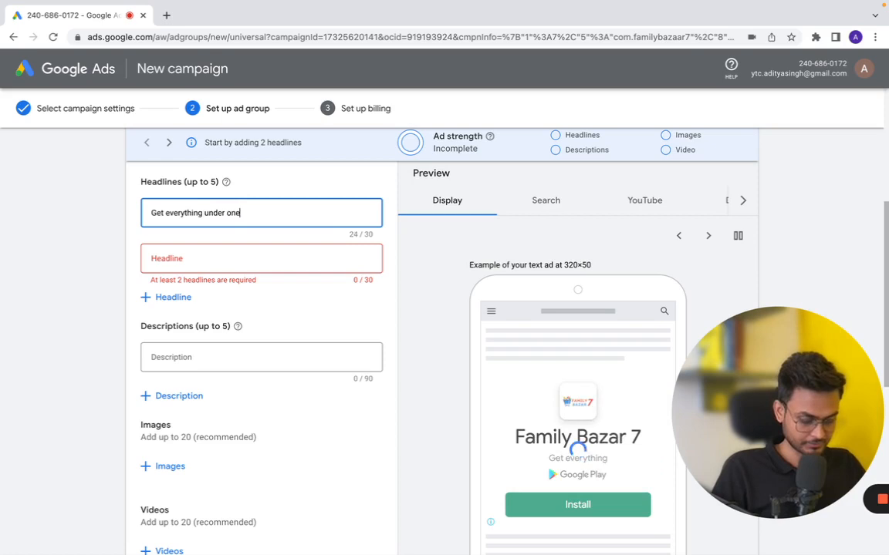
type(" roof")
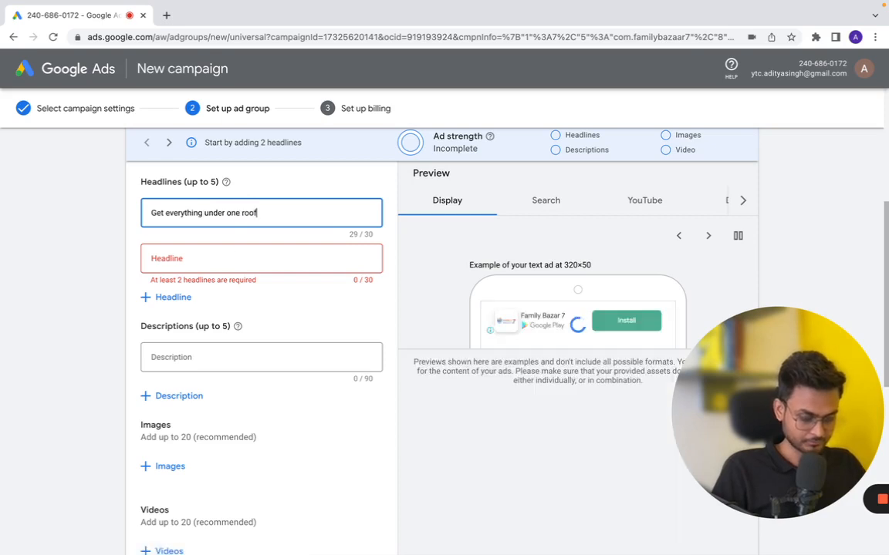
Enter "Visit our Store in Lucknow" as the second headline
left_click(208, 256)
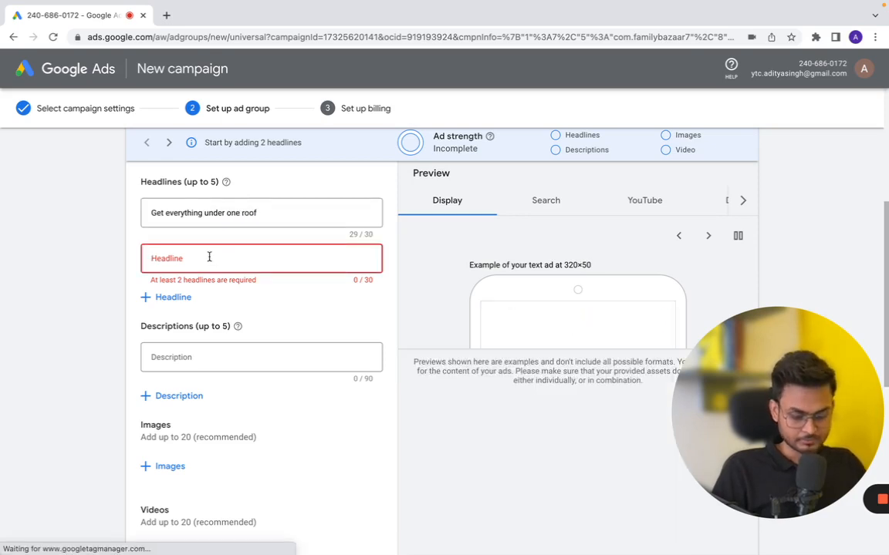
type("Vis")
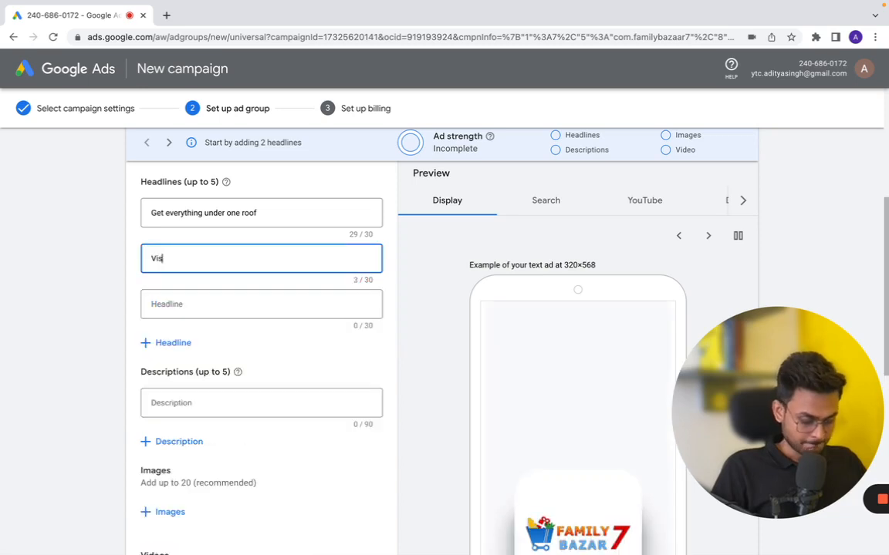
type("it our St")
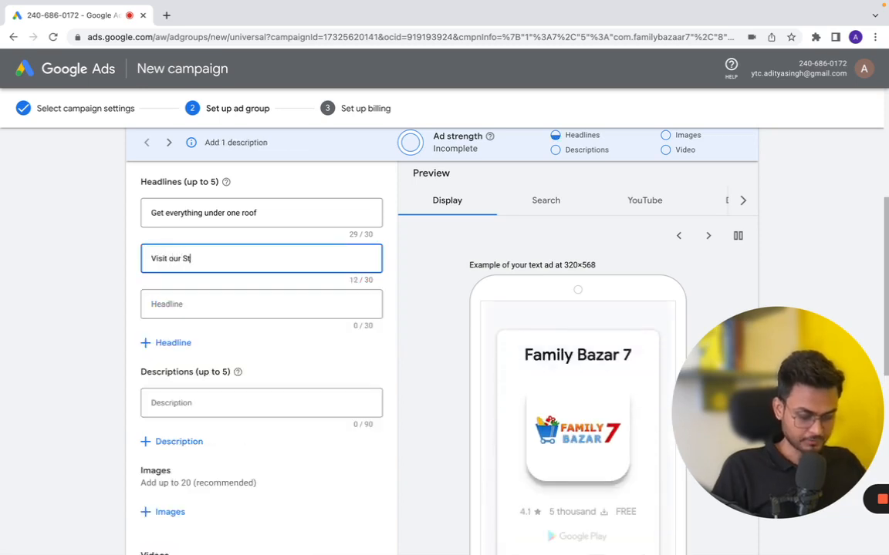
type("ore in")
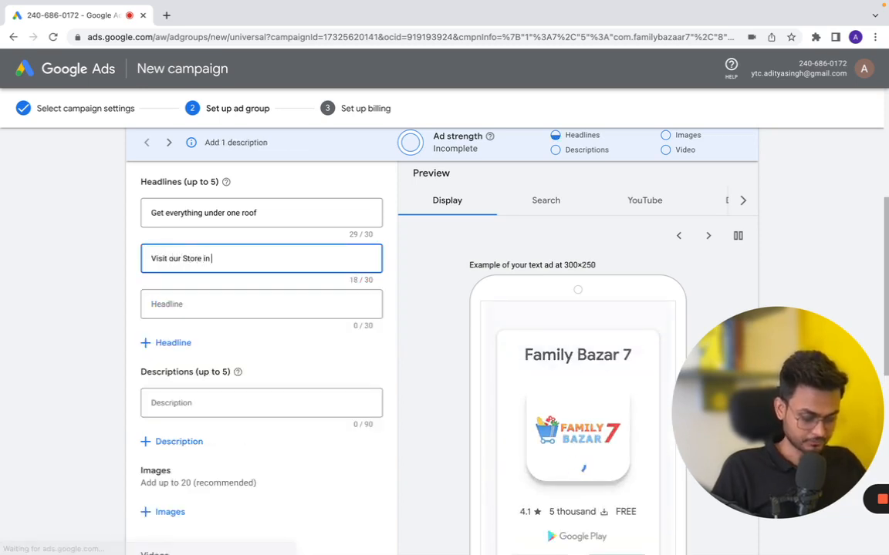
type(" Lucknow")
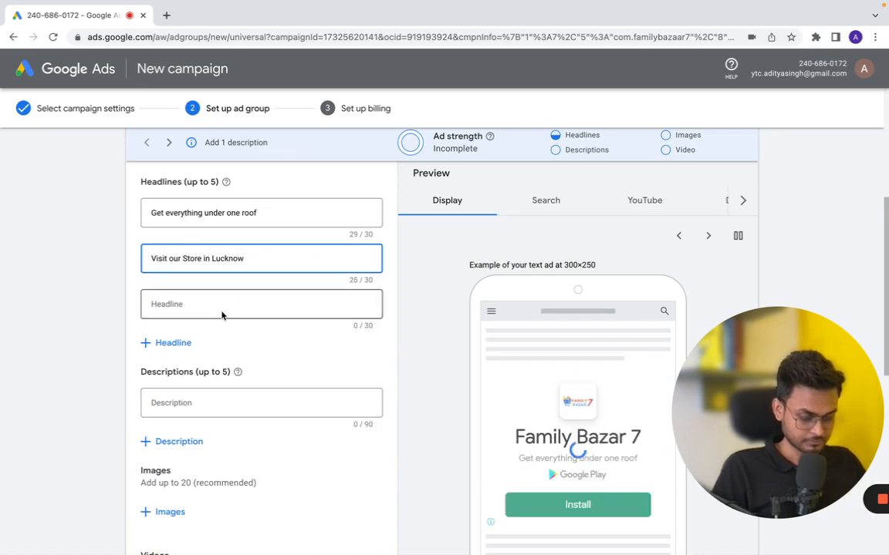
Enter "Visit our store moe and get 50% off" as the first ad description
scroll(221, 315, "down", 3)
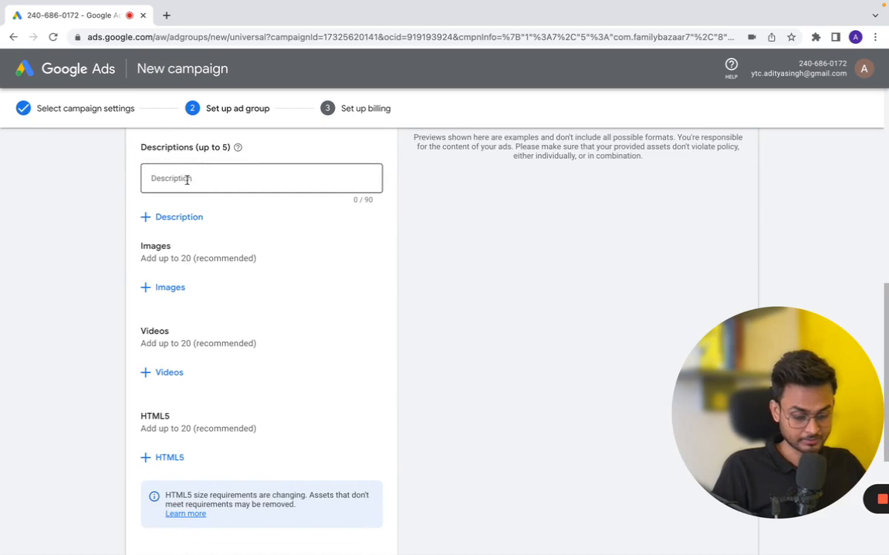
left_click(188, 179)
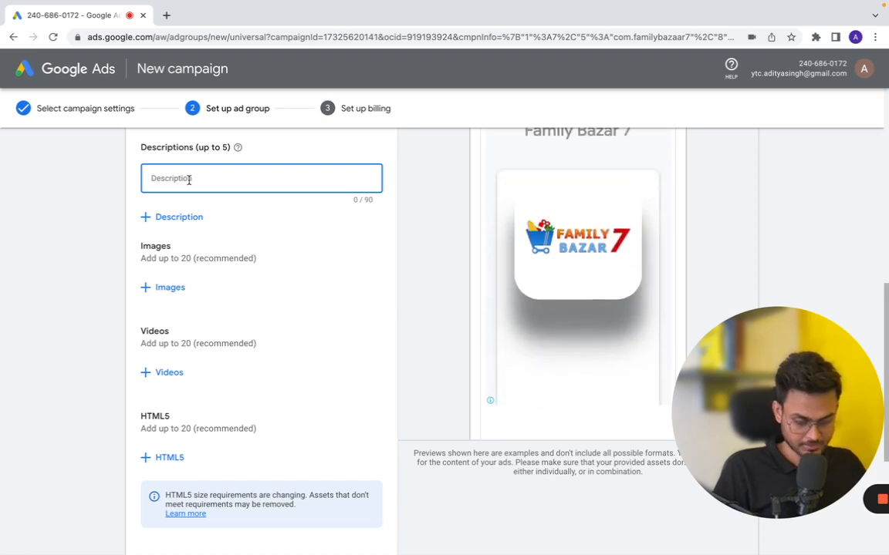
type("Visit")
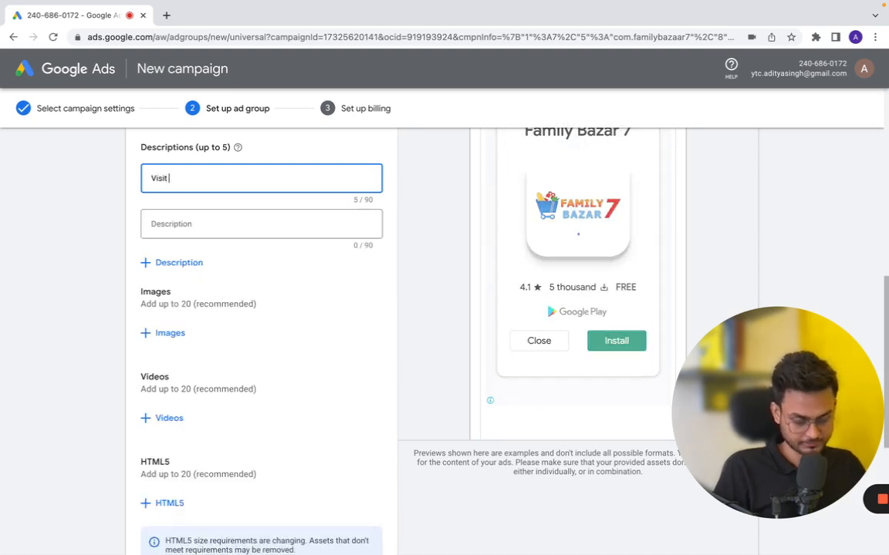
type(" our st")
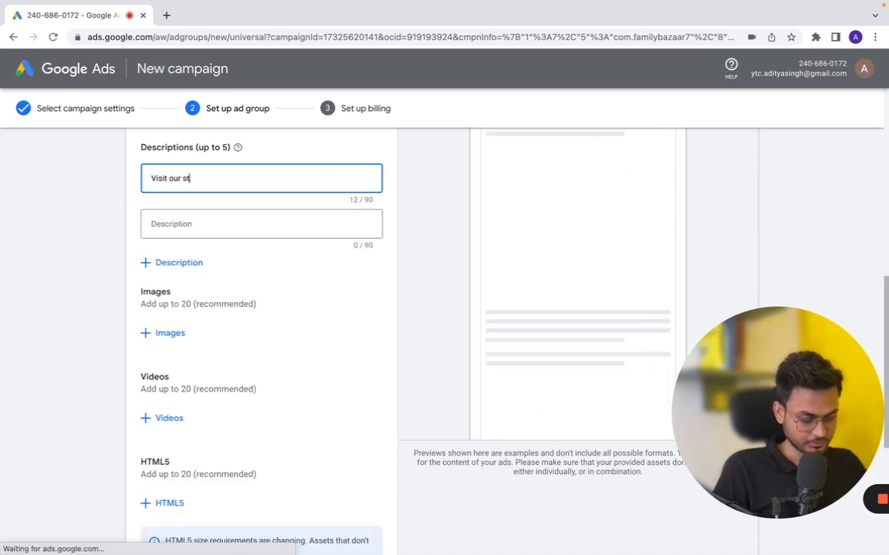
type("ore moe")
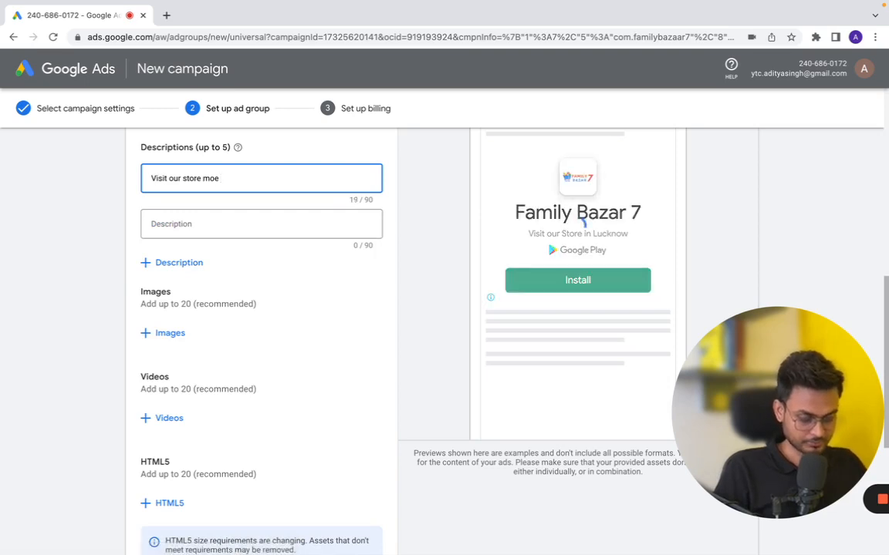
type(" and")
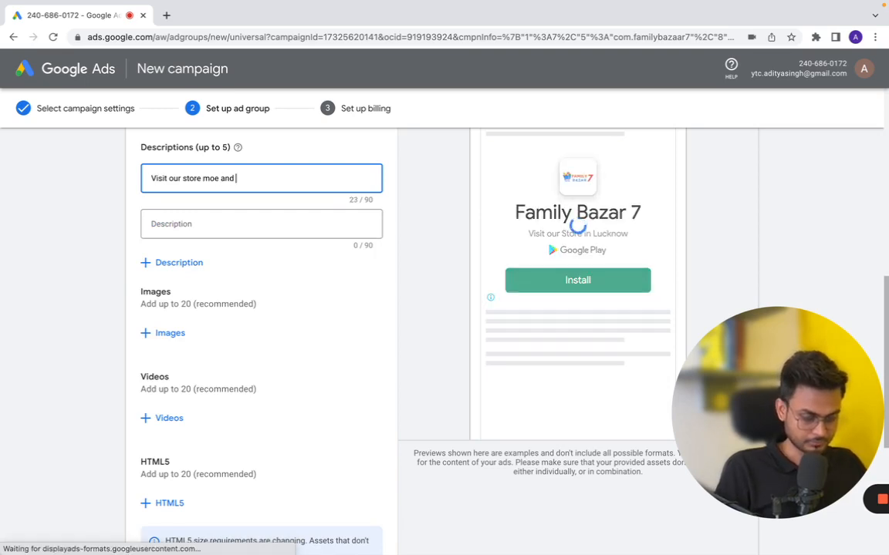
type(" get 50")
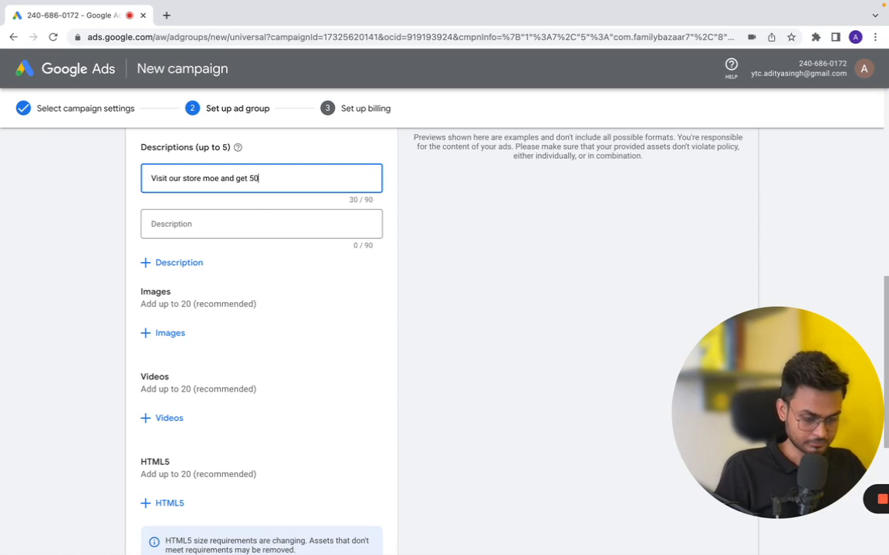
type("% of")
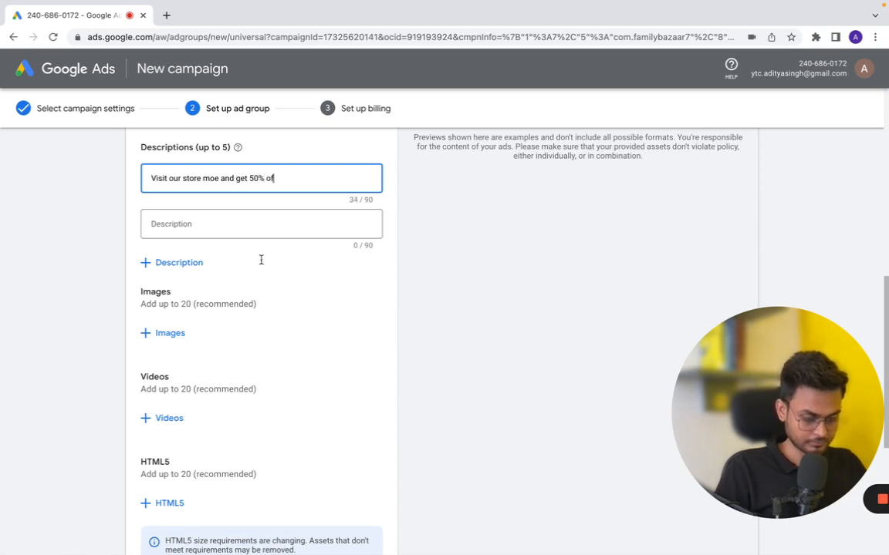
type("f")
Review the entered headlines and description together with the ad strength and the ad preview
scroll(291, 296, "up", 2)
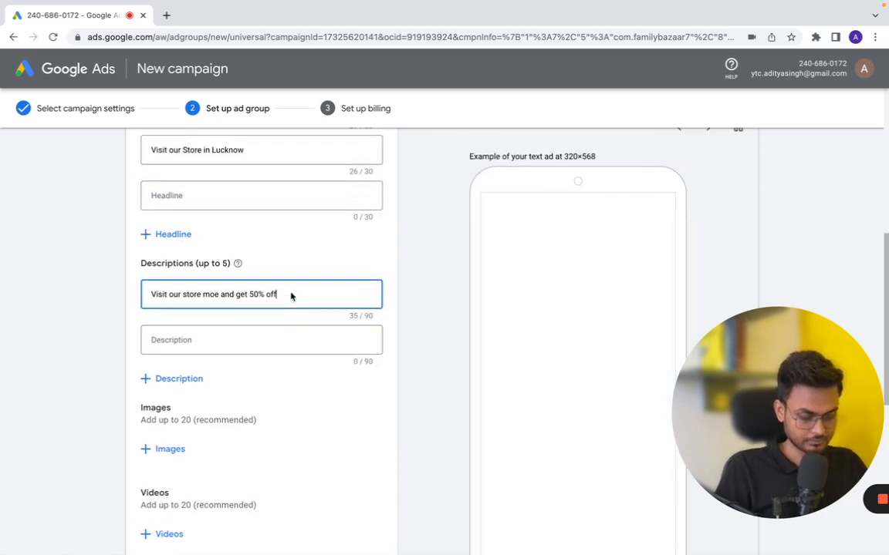
scroll(291, 295, "up", 3)
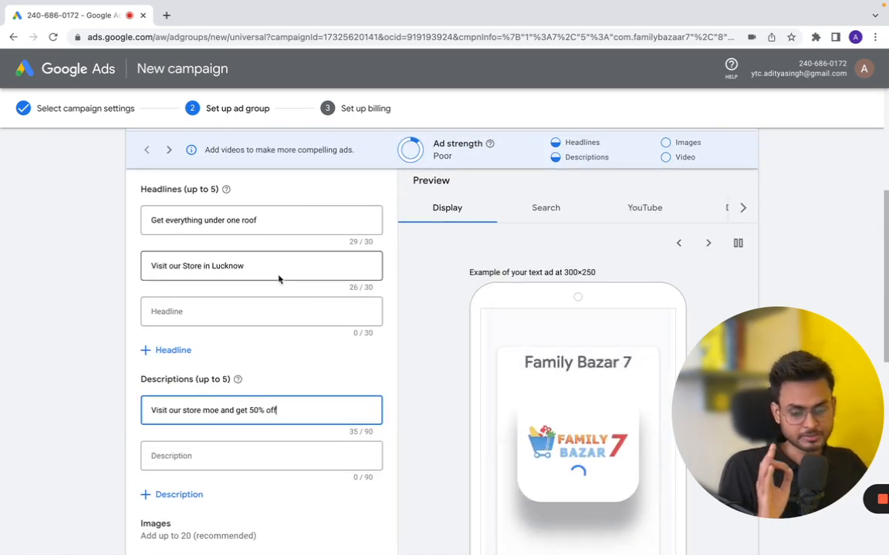
scroll(279, 280, "down", 1)
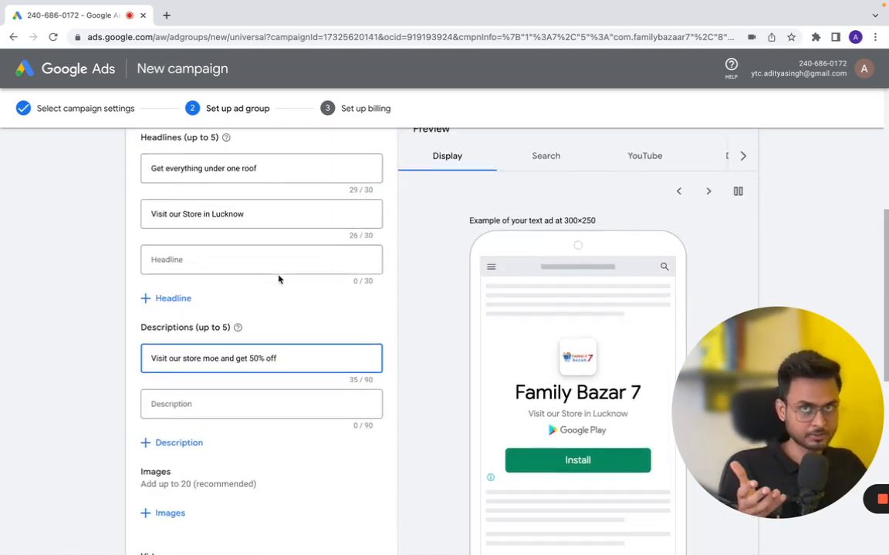
scroll(279, 279, "up", 1)
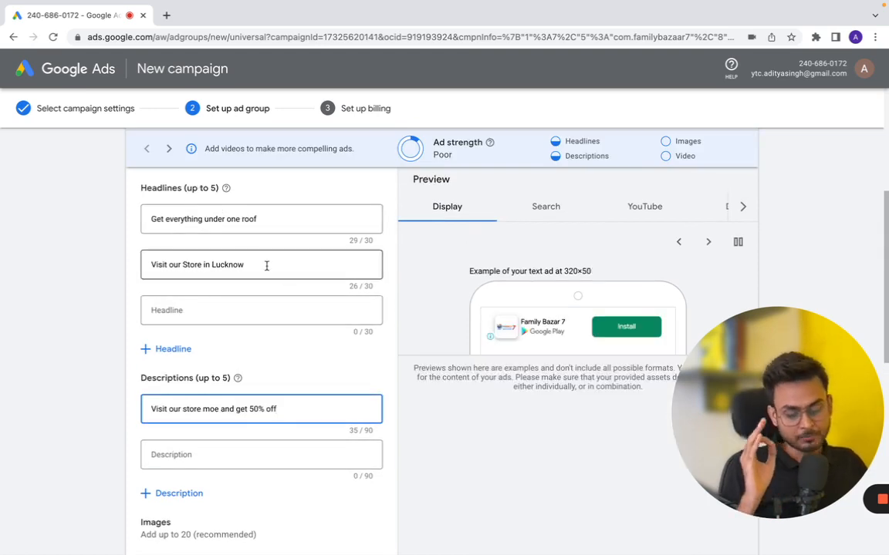
scroll(268, 270, "down", 2)
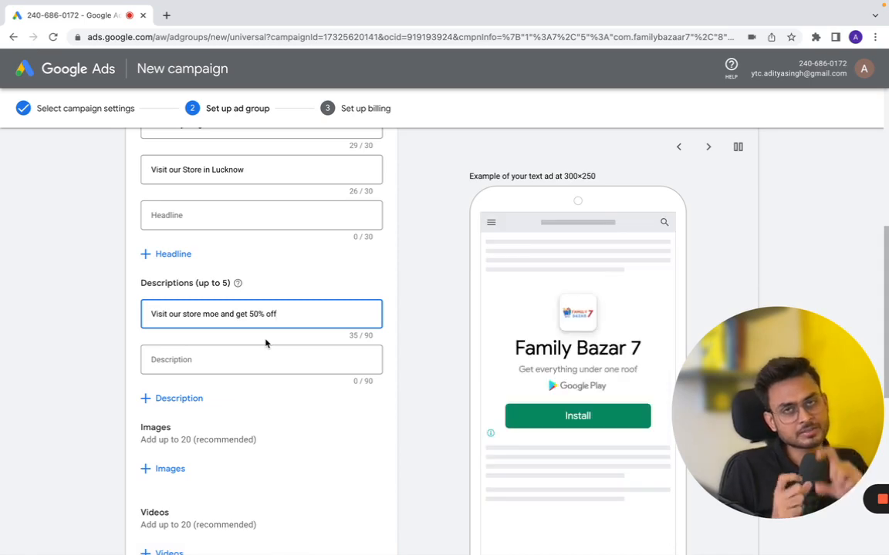
scroll(265, 344, "up", 3)
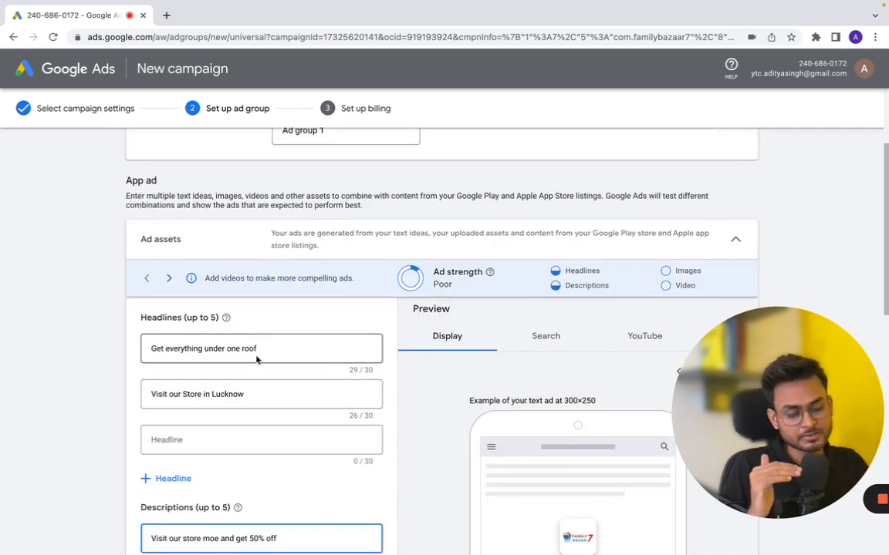
scroll(239, 381, "down", 1)
scroll(239, 381, "down", 4)
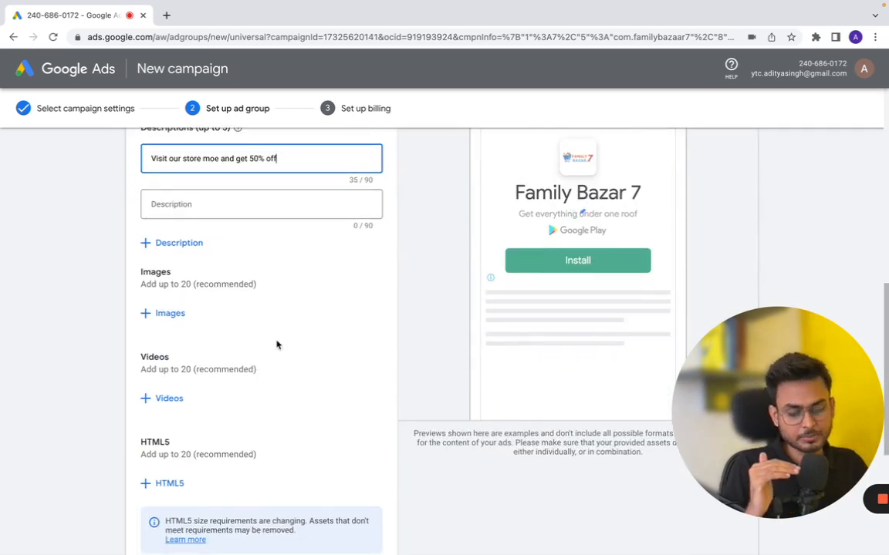
Upload IMG_2394.PNG from the Downloads folder as an image for the ad assets
left_click(158, 283)
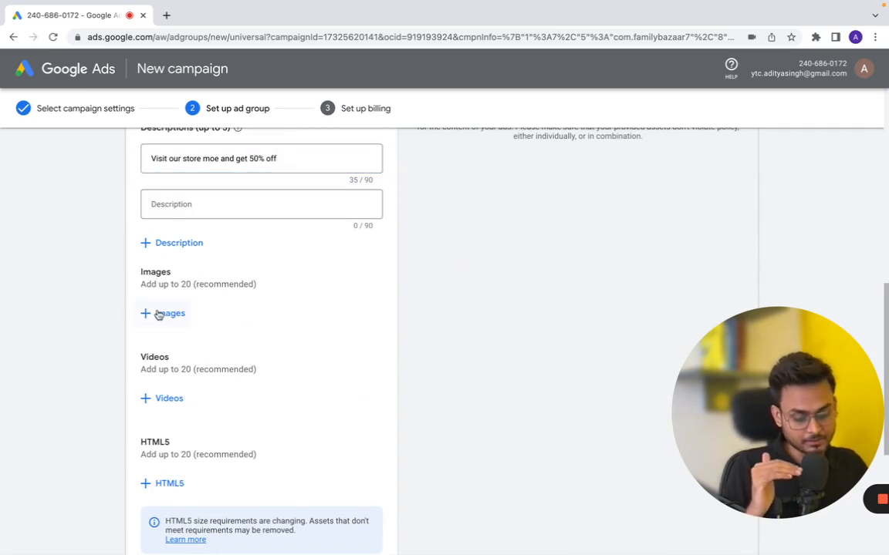
left_click(159, 314)
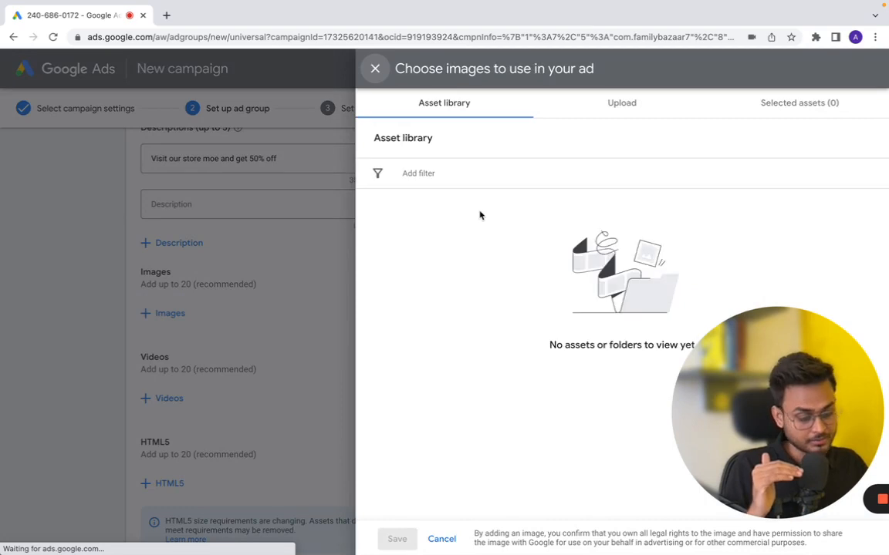
left_click(628, 104)
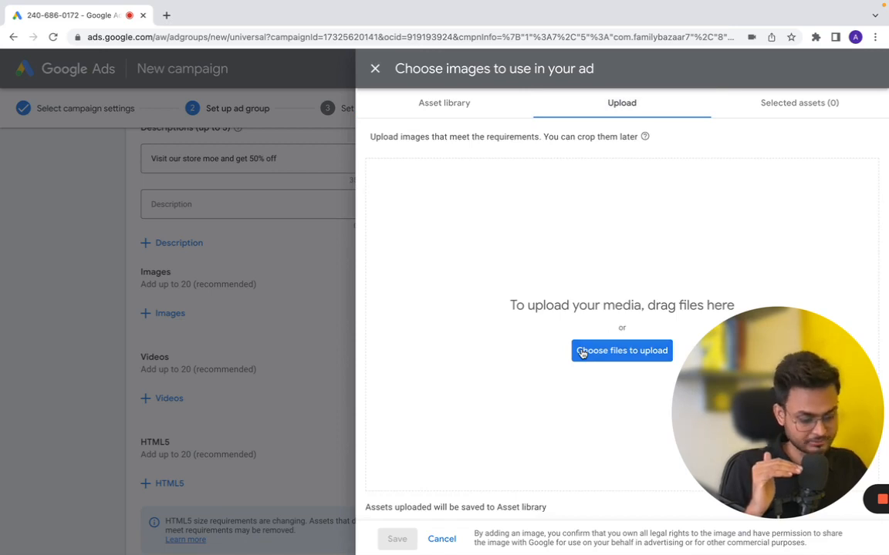
left_click(583, 353)
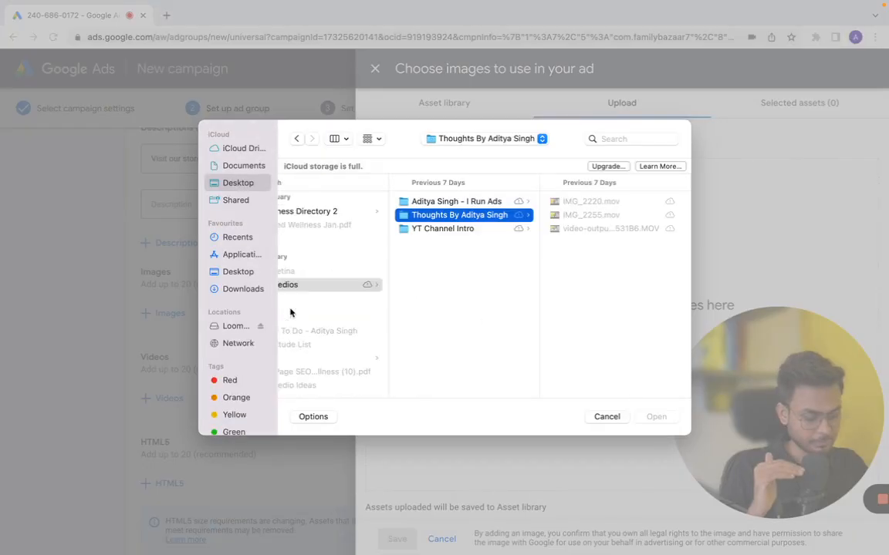
left_click(237, 290)
scroll(375, 299, "down", 10)
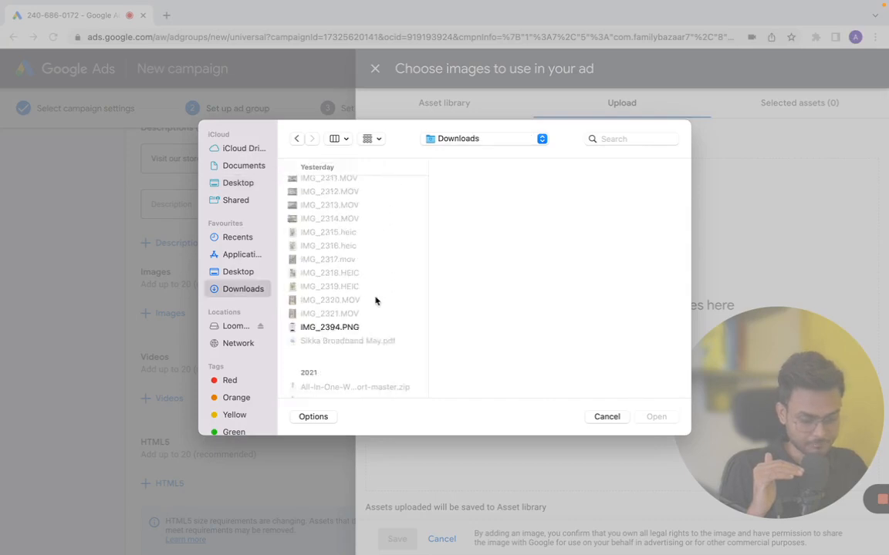
left_click(334, 313)
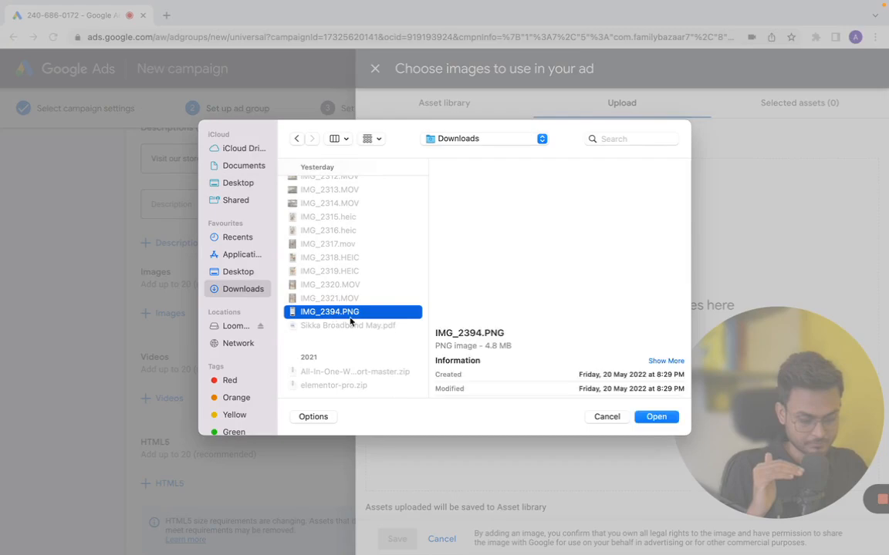
left_click(654, 417)
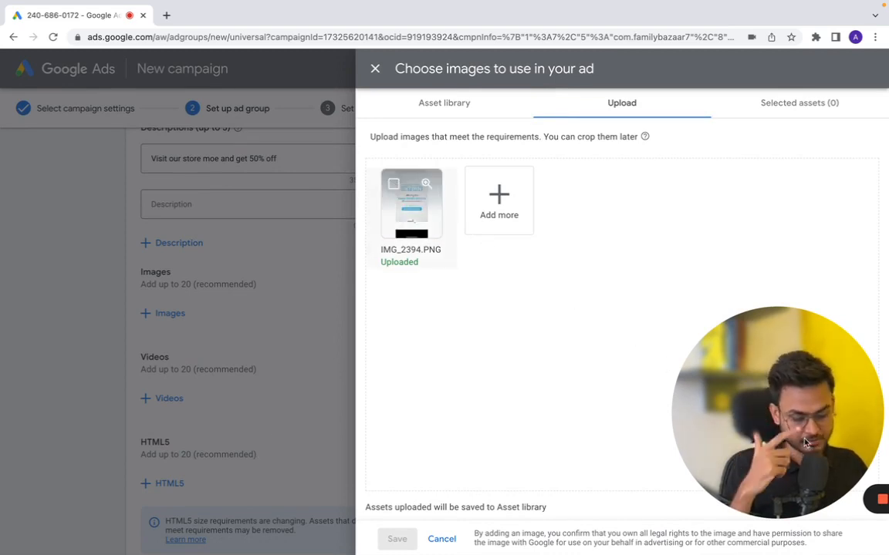
Select the uploaded image in the 1.91:1, 1:1 and 4:5 crop ratios and save it to the ad's images
left_click_drag(804, 443, 300, 191)
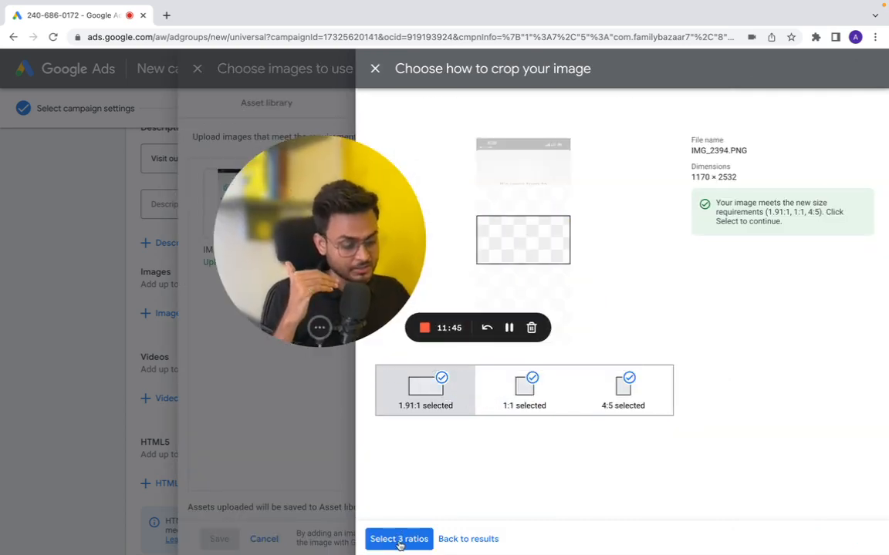
left_click(374, 68)
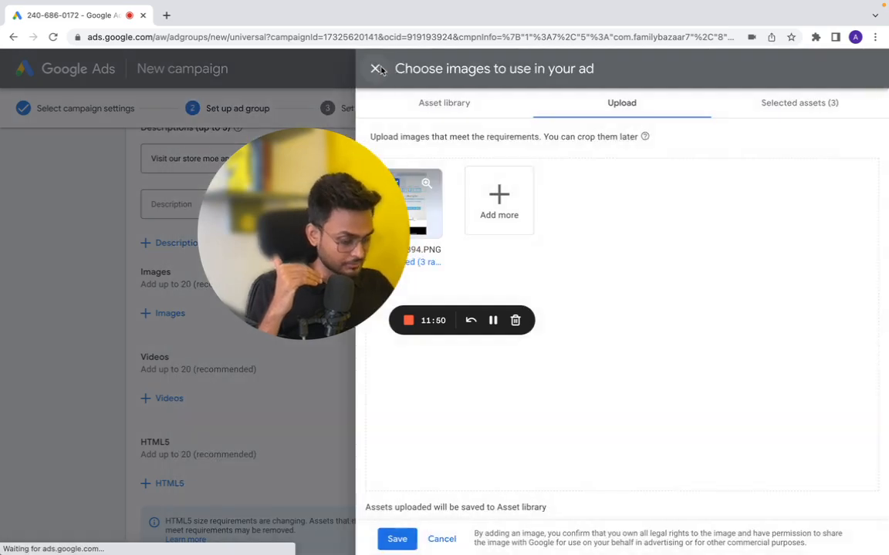
left_click(376, 68)
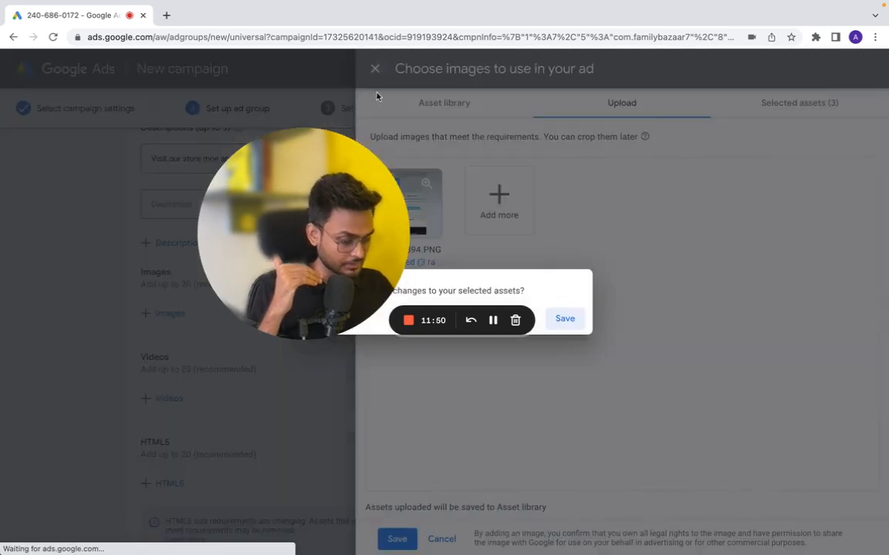
left_click(570, 323)
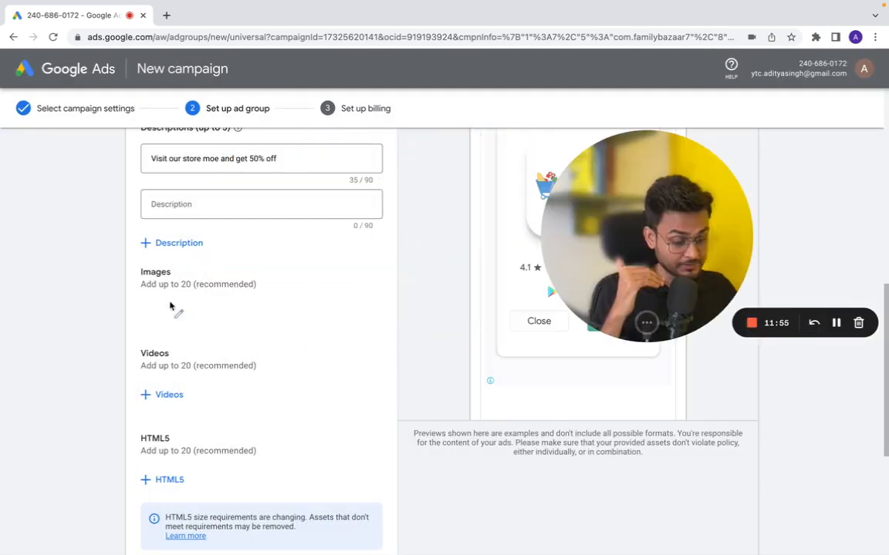
View the upload options for HTML5 ad assets and leave them without adding a file
scroll(169, 300, "down", 1)
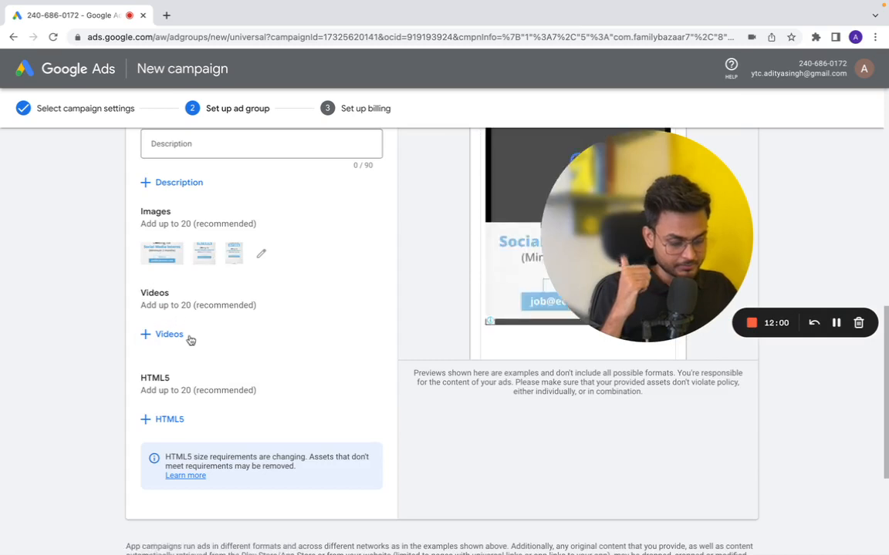
left_click(173, 420)
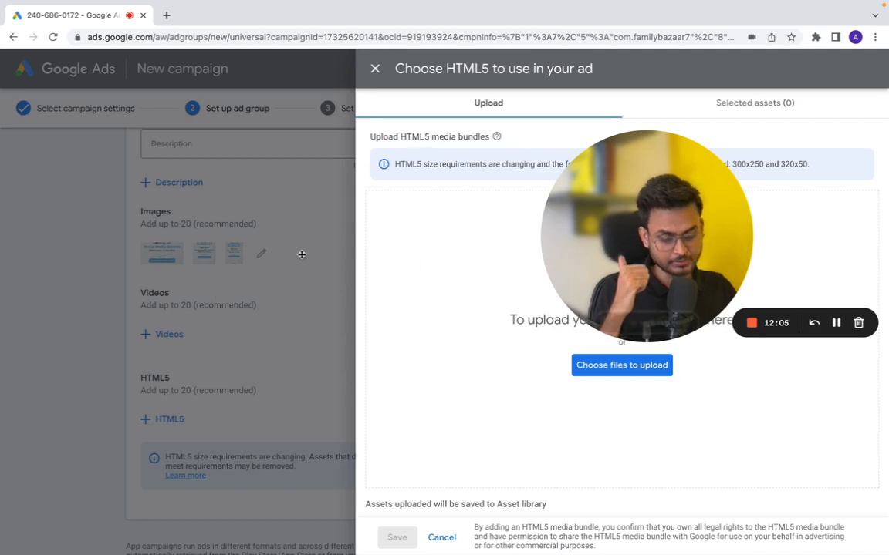
left_click_drag(589, 239, 347, 219)
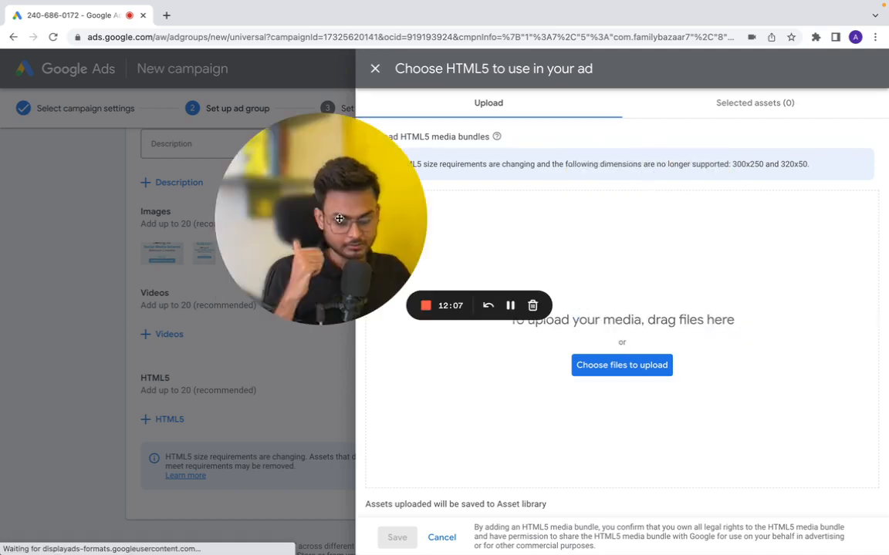
left_click(374, 71)
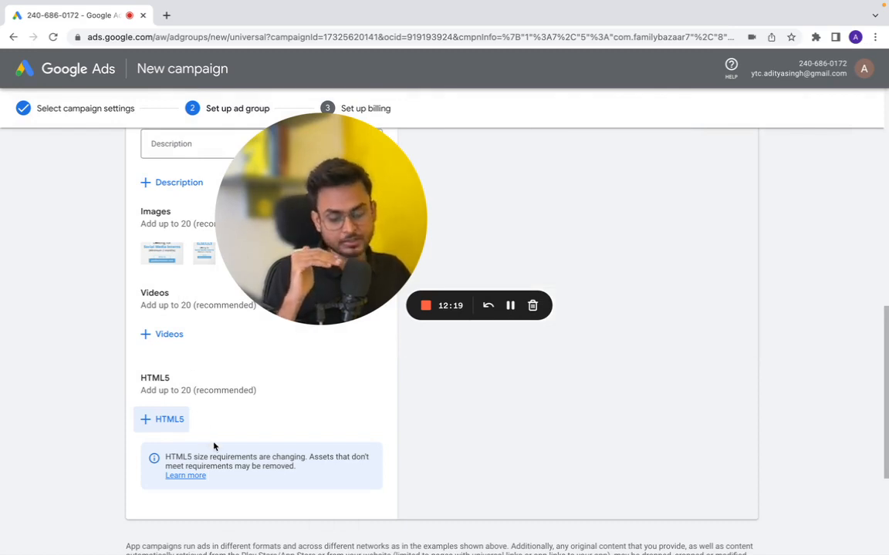
Save the ad group with its assets and continue to the billing setup
scroll(214, 446, "down", 3)
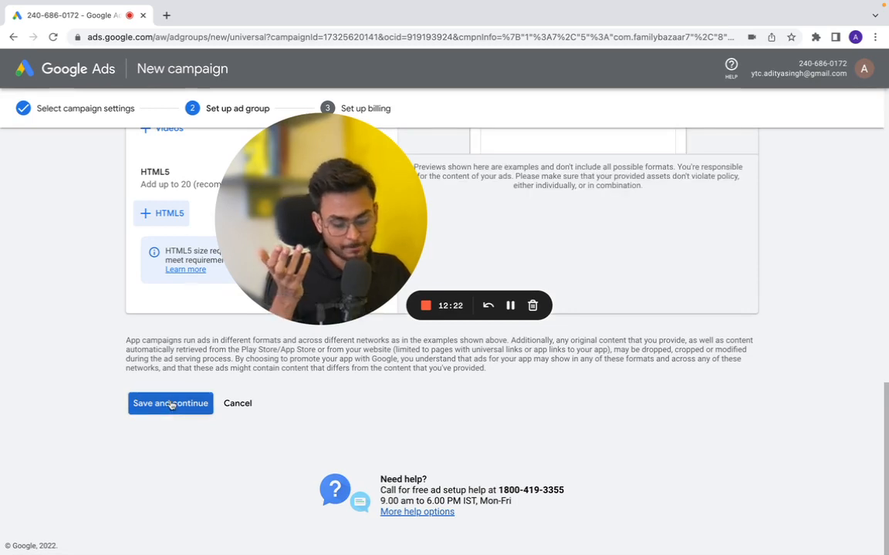
left_click(171, 404)
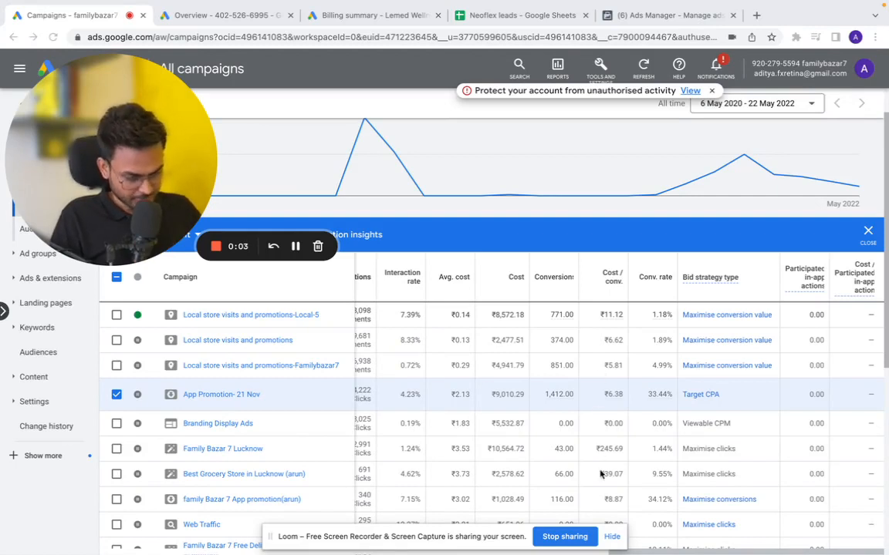
Examine the budget, status, impressions, clicks and interaction rate of the App Promotion- 21 Nov campaign in the familybazar7 account
left_click(612, 537)
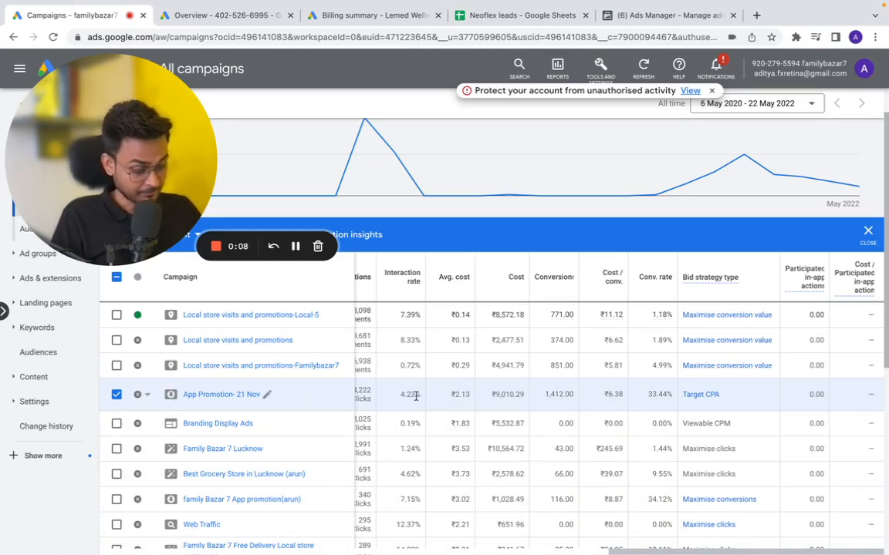
scroll(418, 396, "left", 5)
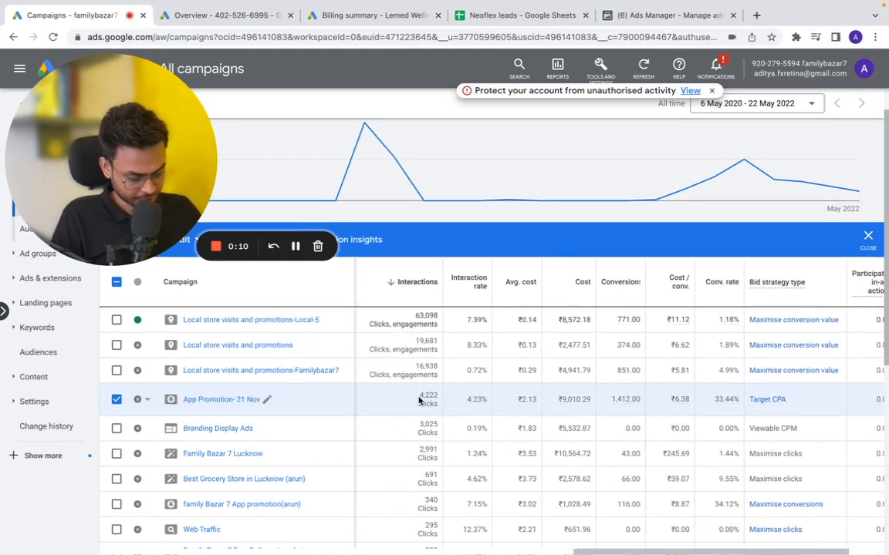
scroll(419, 398, "up", 1)
scroll(419, 400, "right", 3)
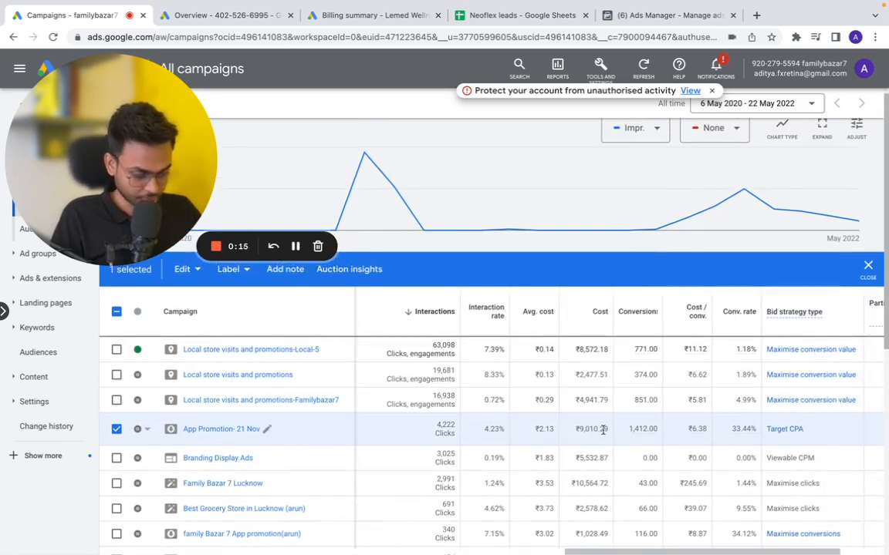
scroll(603, 429, "left", 5)
scroll(604, 430, "up", 1)
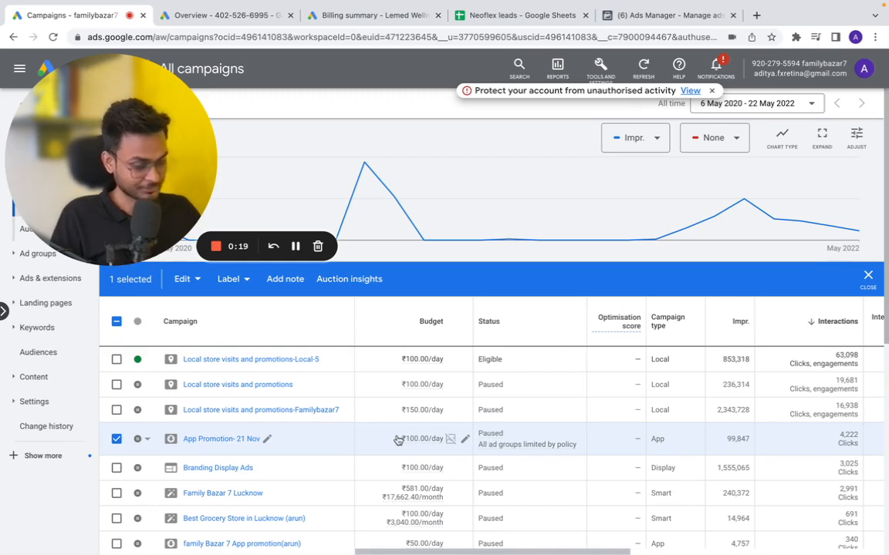
scroll(398, 440, "right", 1)
scroll(398, 439, "right", 4)
scroll(398, 439, "down", 1)
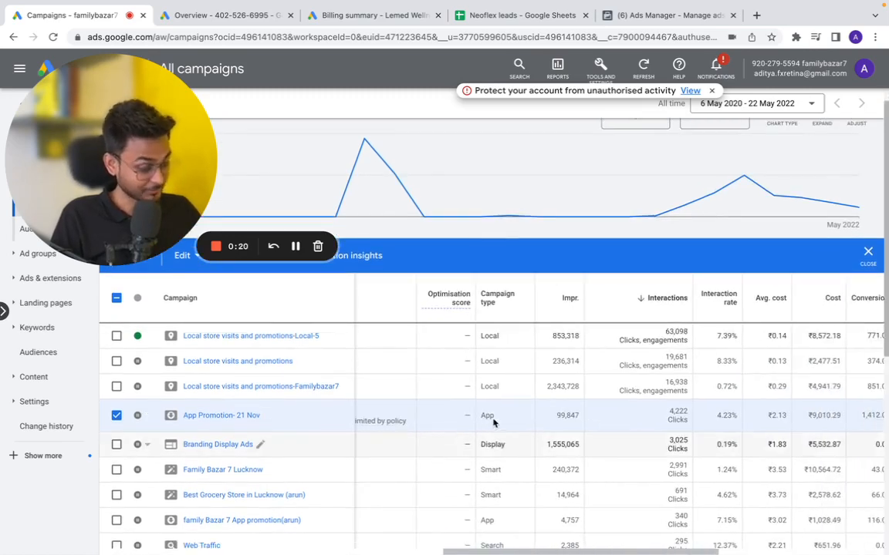
scroll(494, 421, "right", 4)
scroll(493, 422, "down", 1)
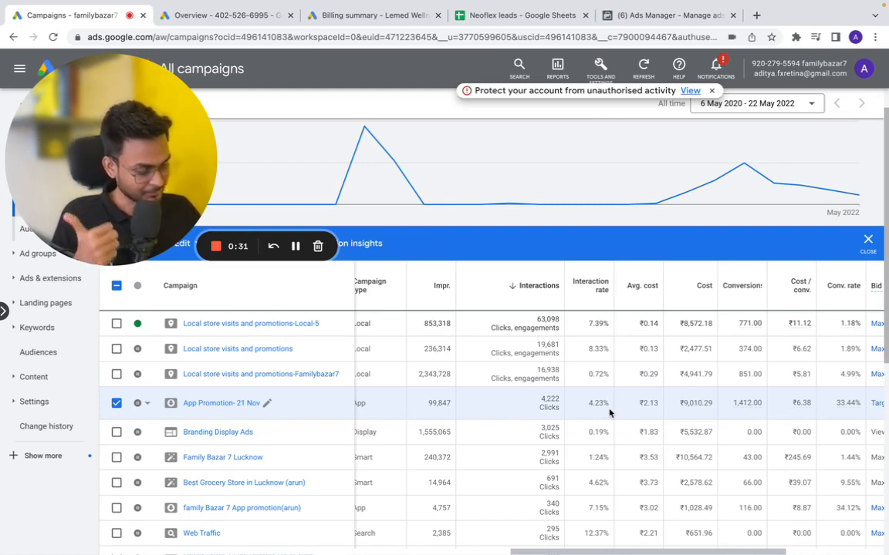
Examine the cost, conversions, cost per conversion and conversion rate of the App Promotion- 21 Nov campaign
scroll(609, 413, "right", 3)
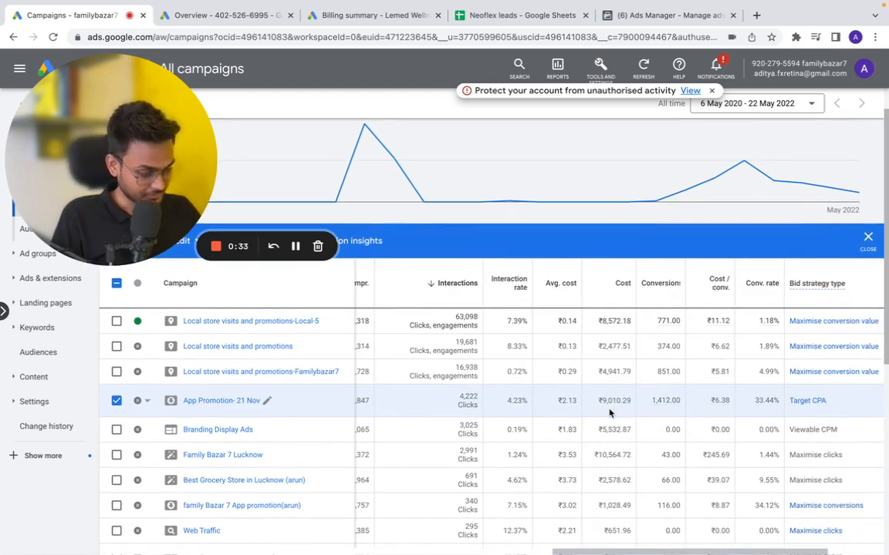
scroll(608, 414, "left", 1)
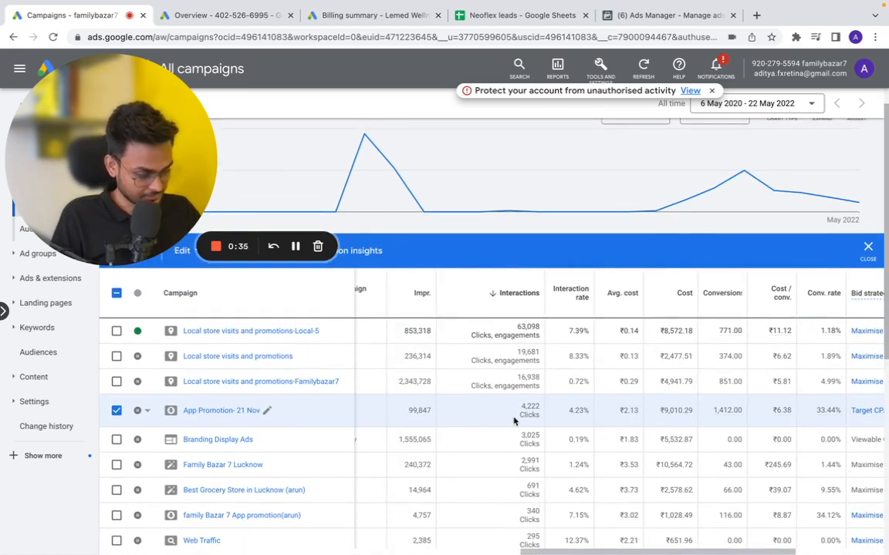
scroll(538, 412, "right", 3)
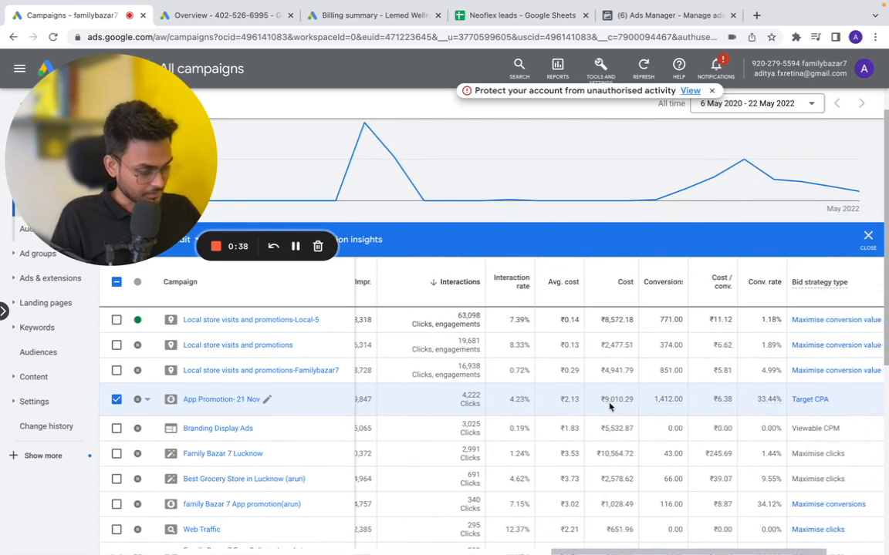
scroll(610, 406, "right", 3)
left_click_drag(532, 391, 584, 392)
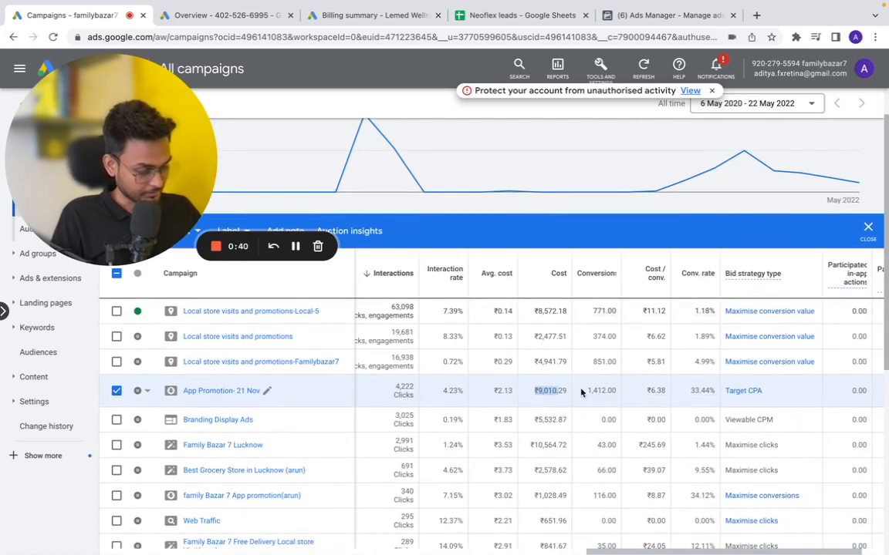
left_click(589, 396)
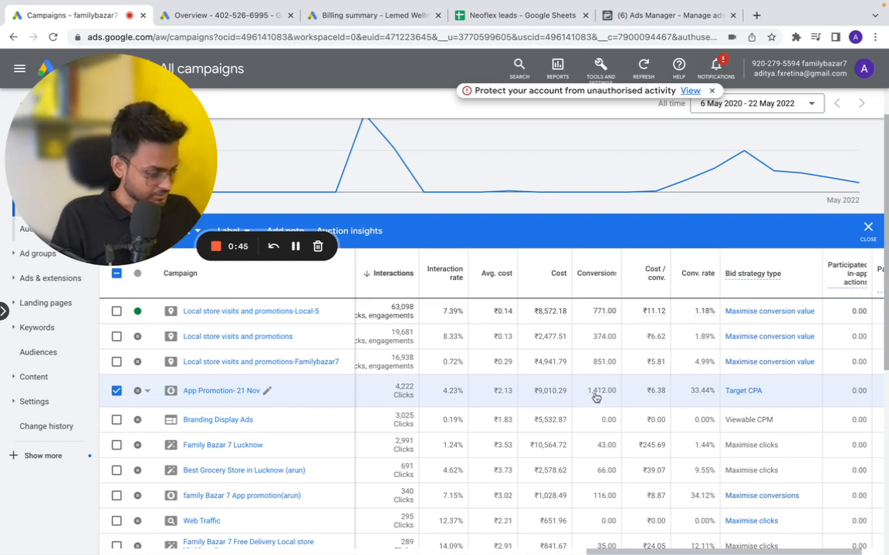
mouse_move(597, 396)
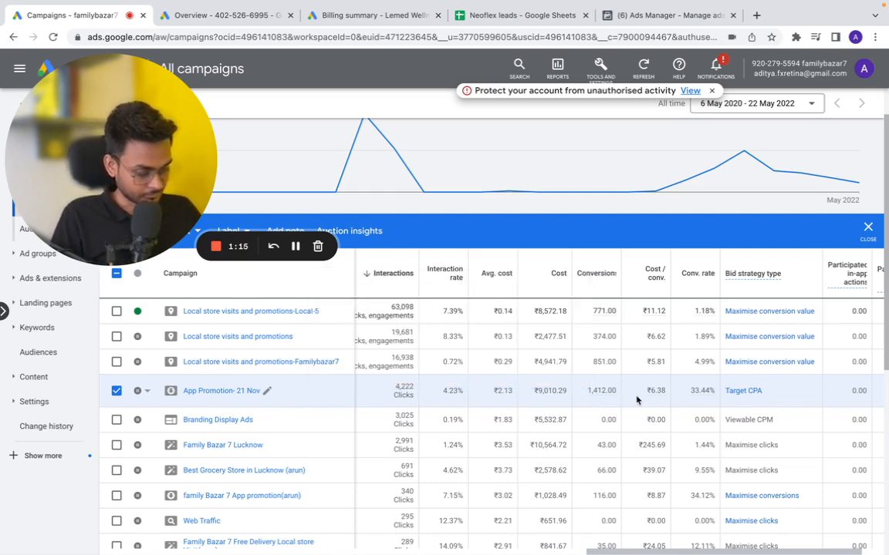
scroll(636, 400, "right", 2)
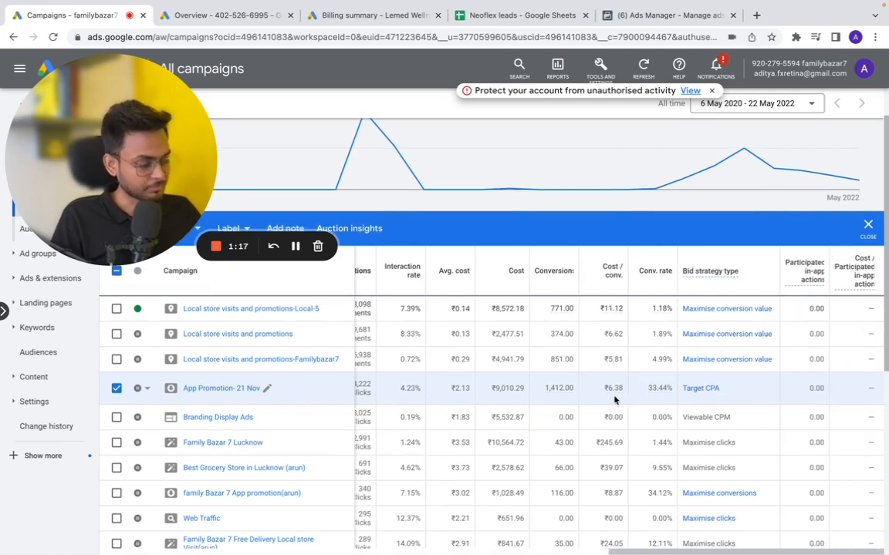
scroll(615, 399, "up", 1)
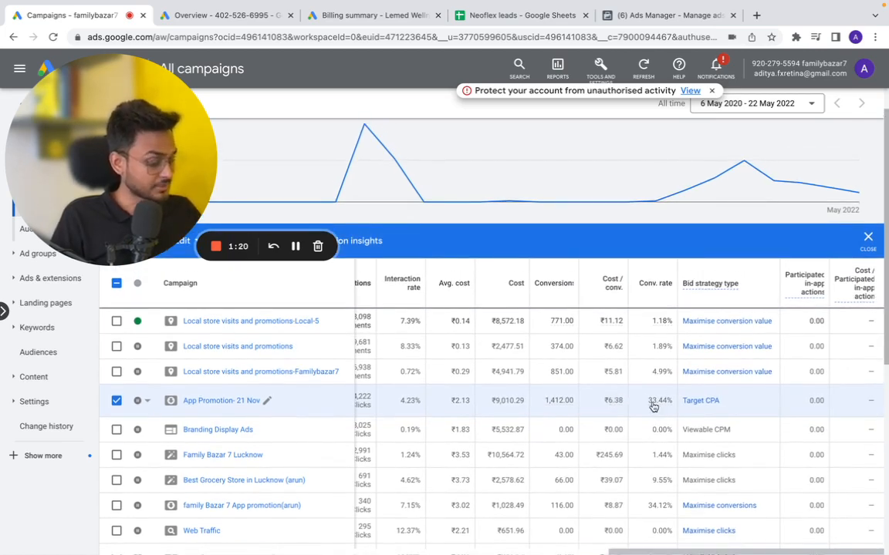
mouse_move(654, 405)
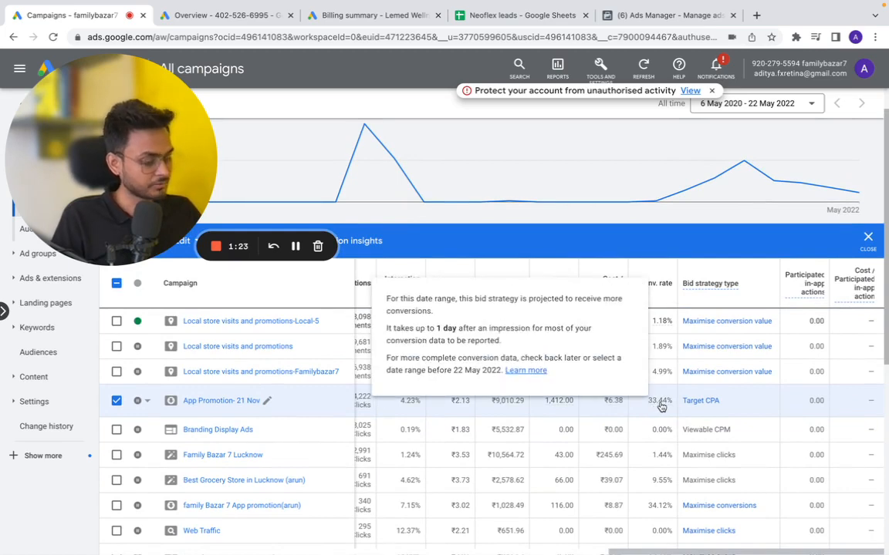
scroll(661, 407, "left", 10)
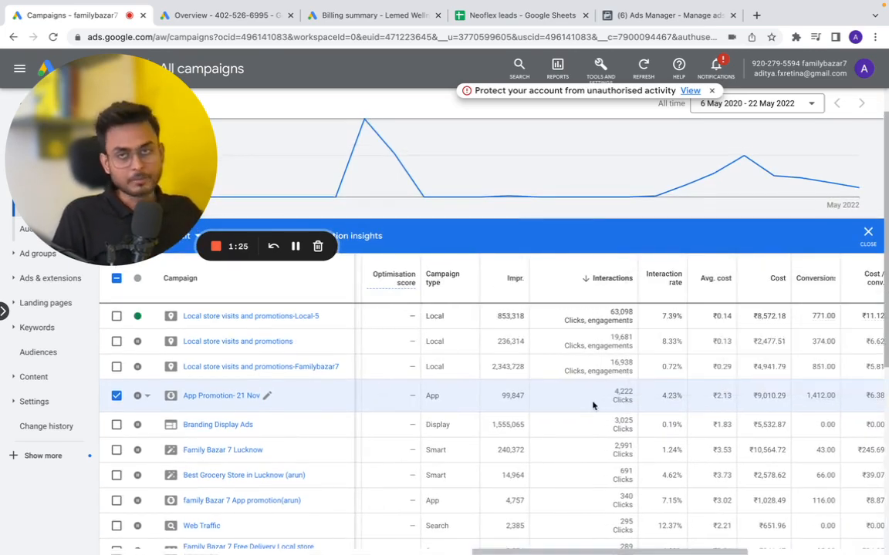